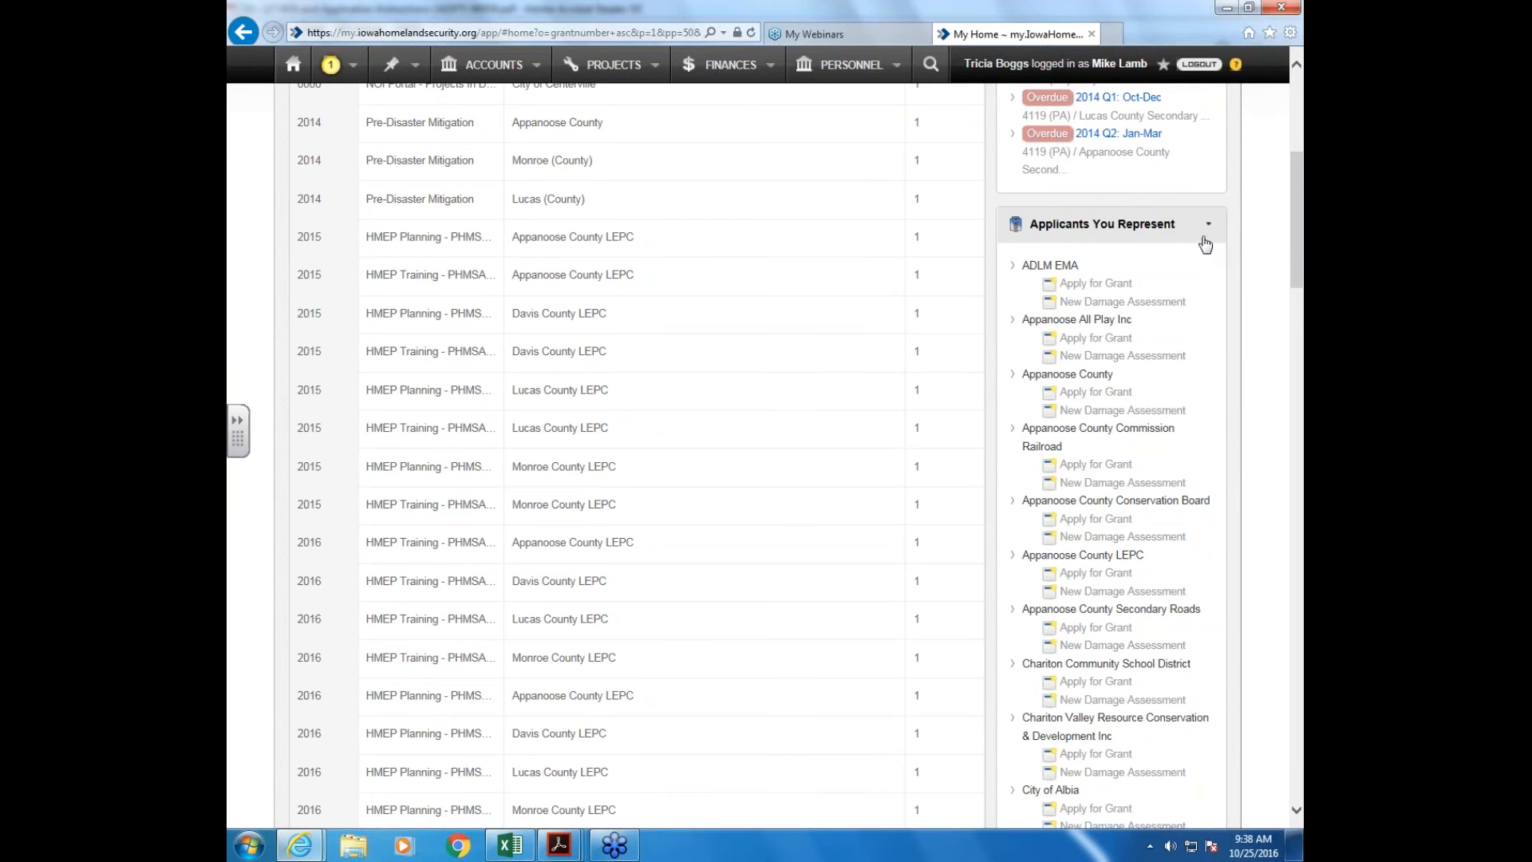
- Start a grant application for ADLM EMA from the applicants you represent
{"action": "scroll", "coordinate": [1203, 361], "scroll_direction": "down", "scroll_amount": 2}
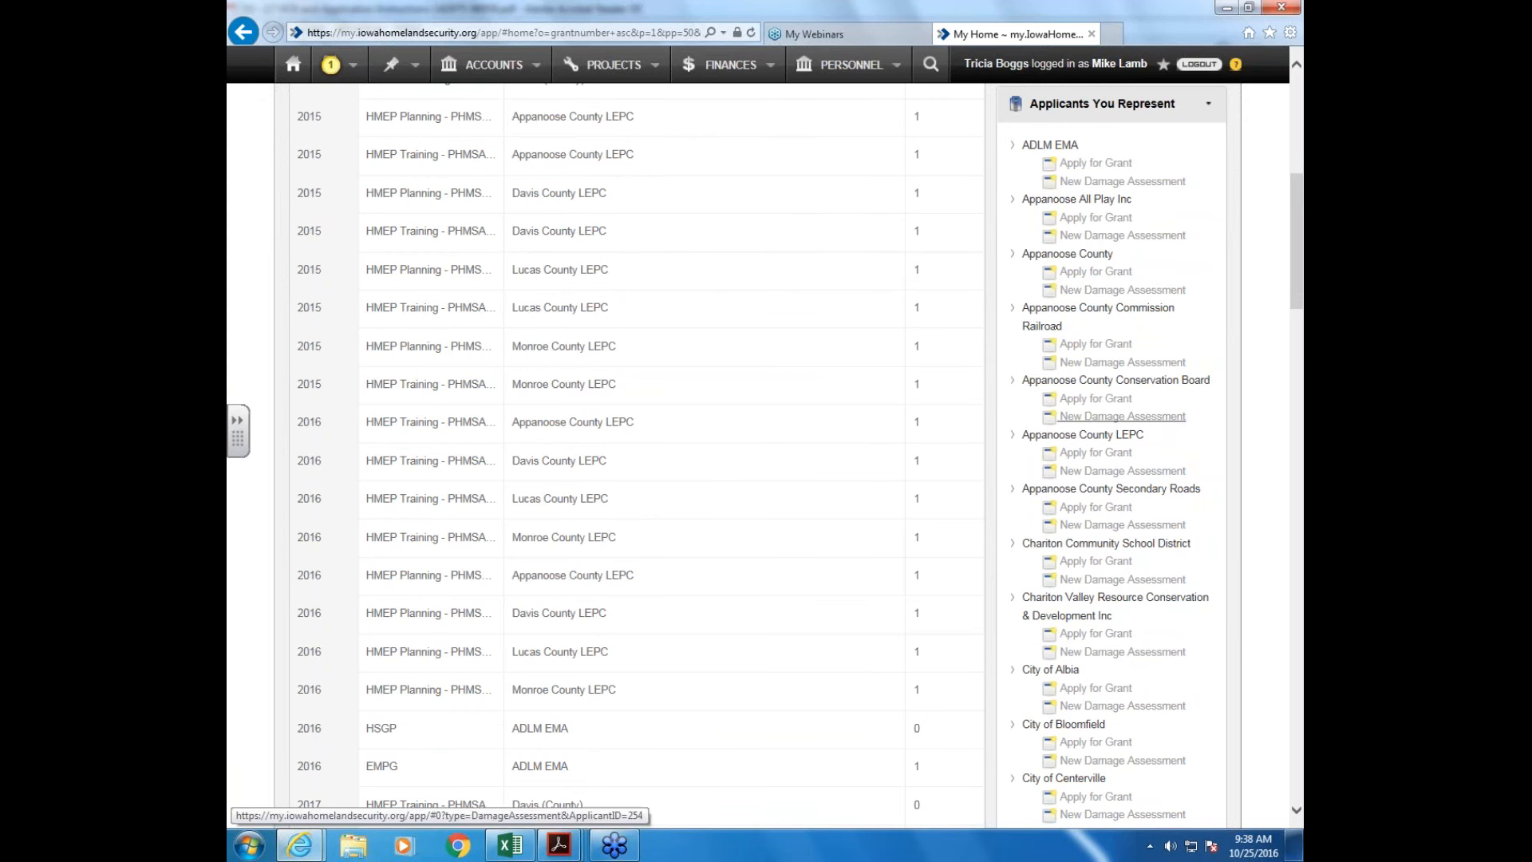
{"action": "scroll", "coordinate": [1085, 436], "scroll_direction": "down", "scroll_amount": 2}
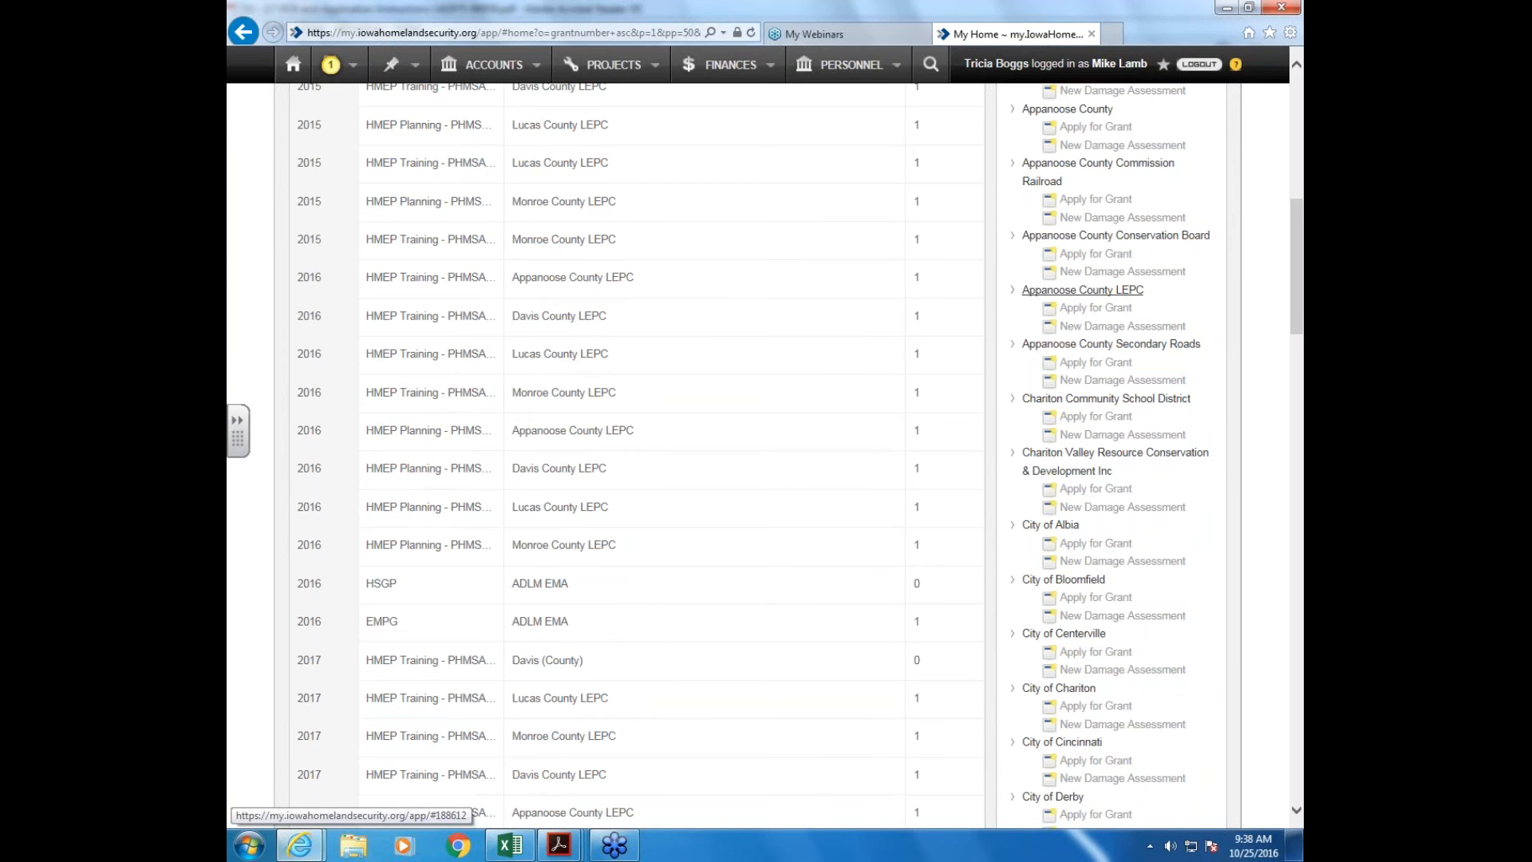
{"action": "scroll", "coordinate": [1082, 289], "scroll_direction": "up", "scroll_amount": 2}
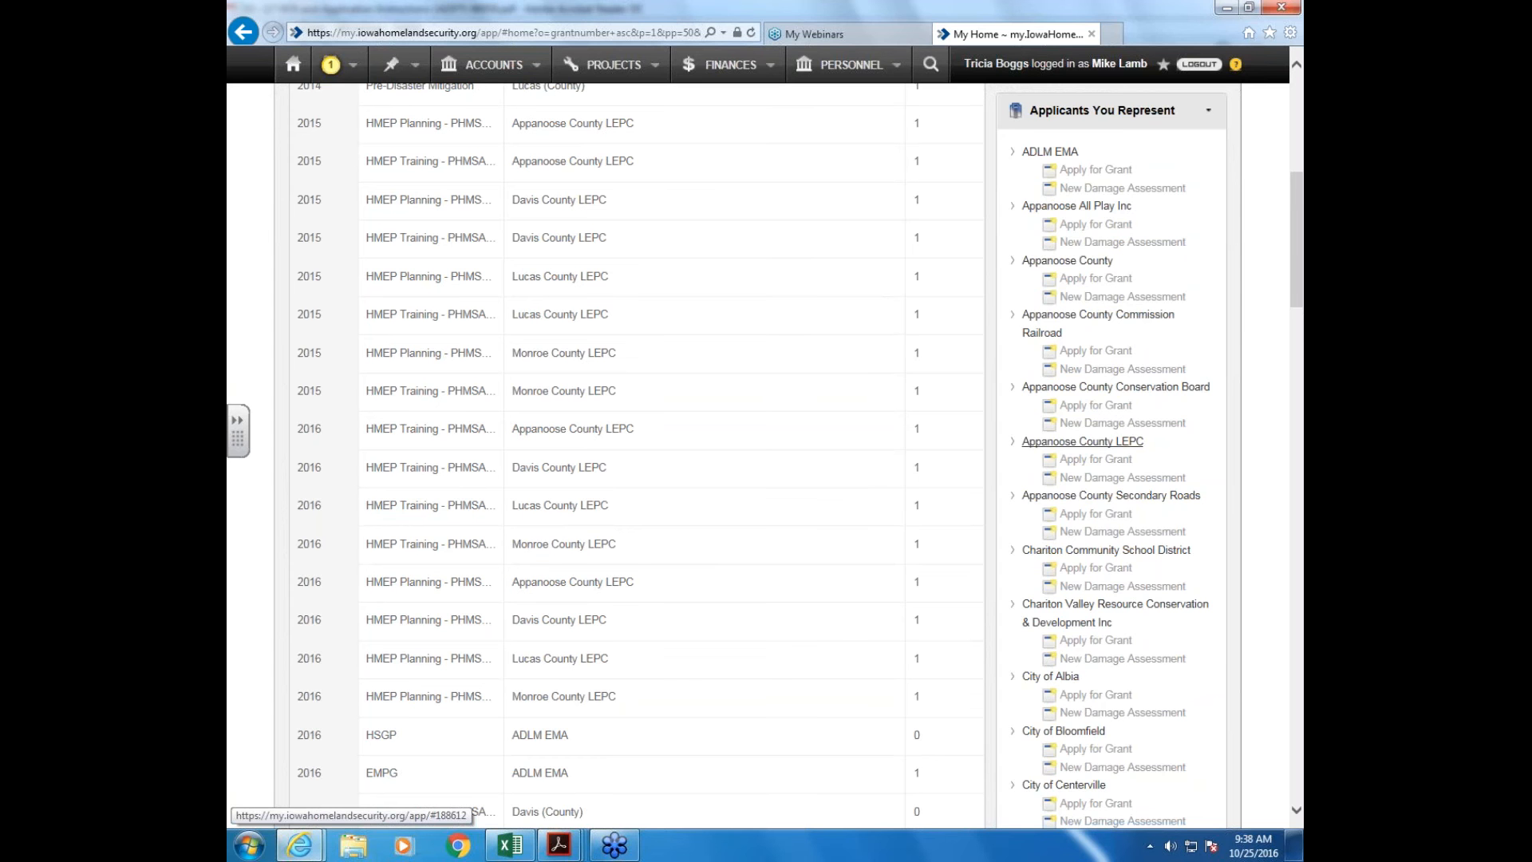
{"action": "scroll", "coordinate": [1122, 475], "scroll_direction": "up", "scroll_amount": 1}
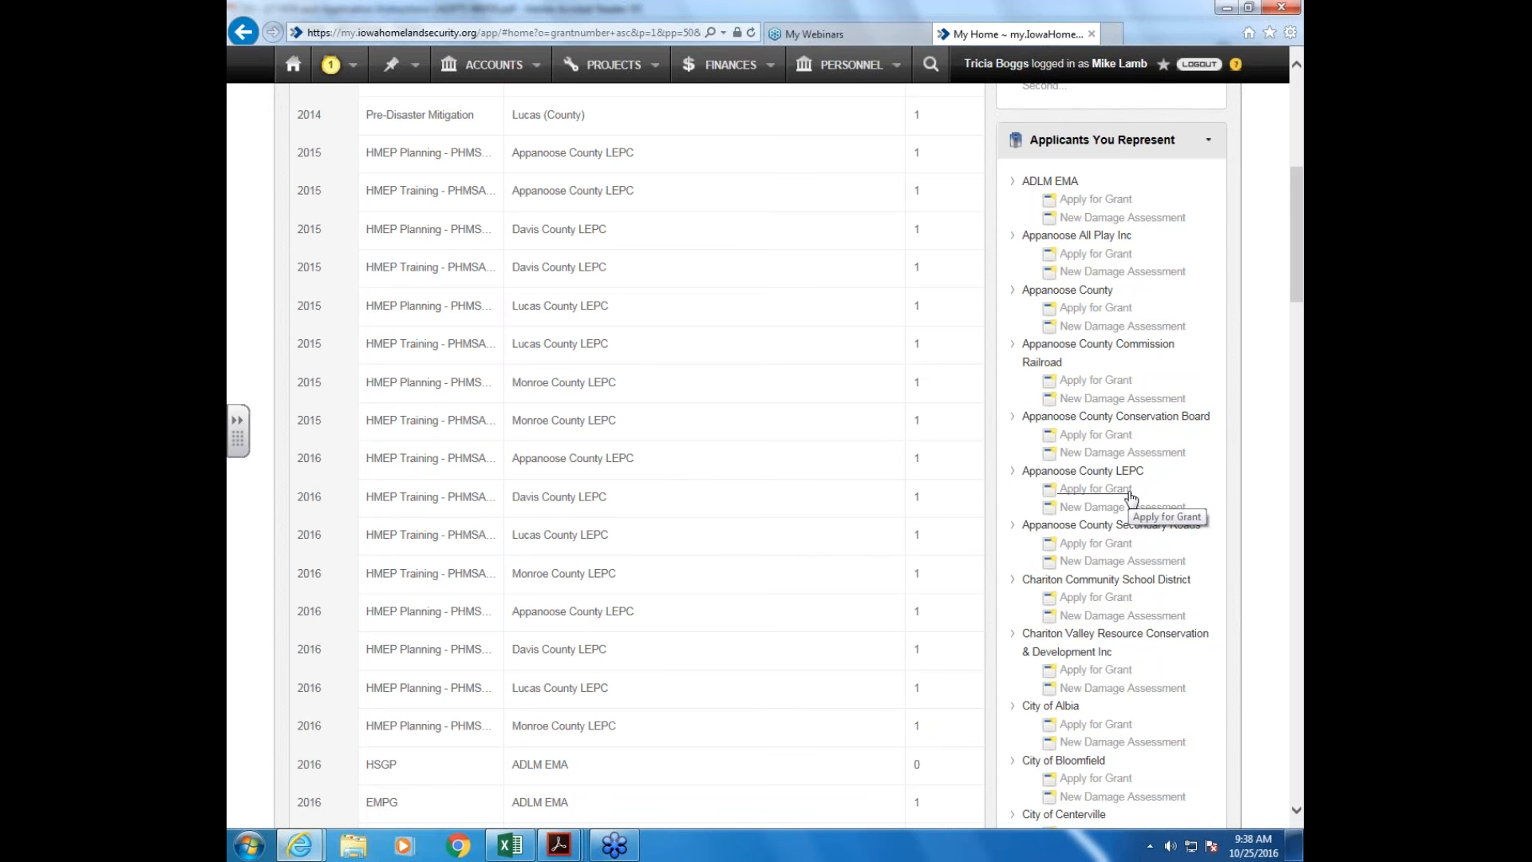
{"action": "scroll", "coordinate": [1128, 496], "scroll_direction": "up", "scroll_amount": 3}
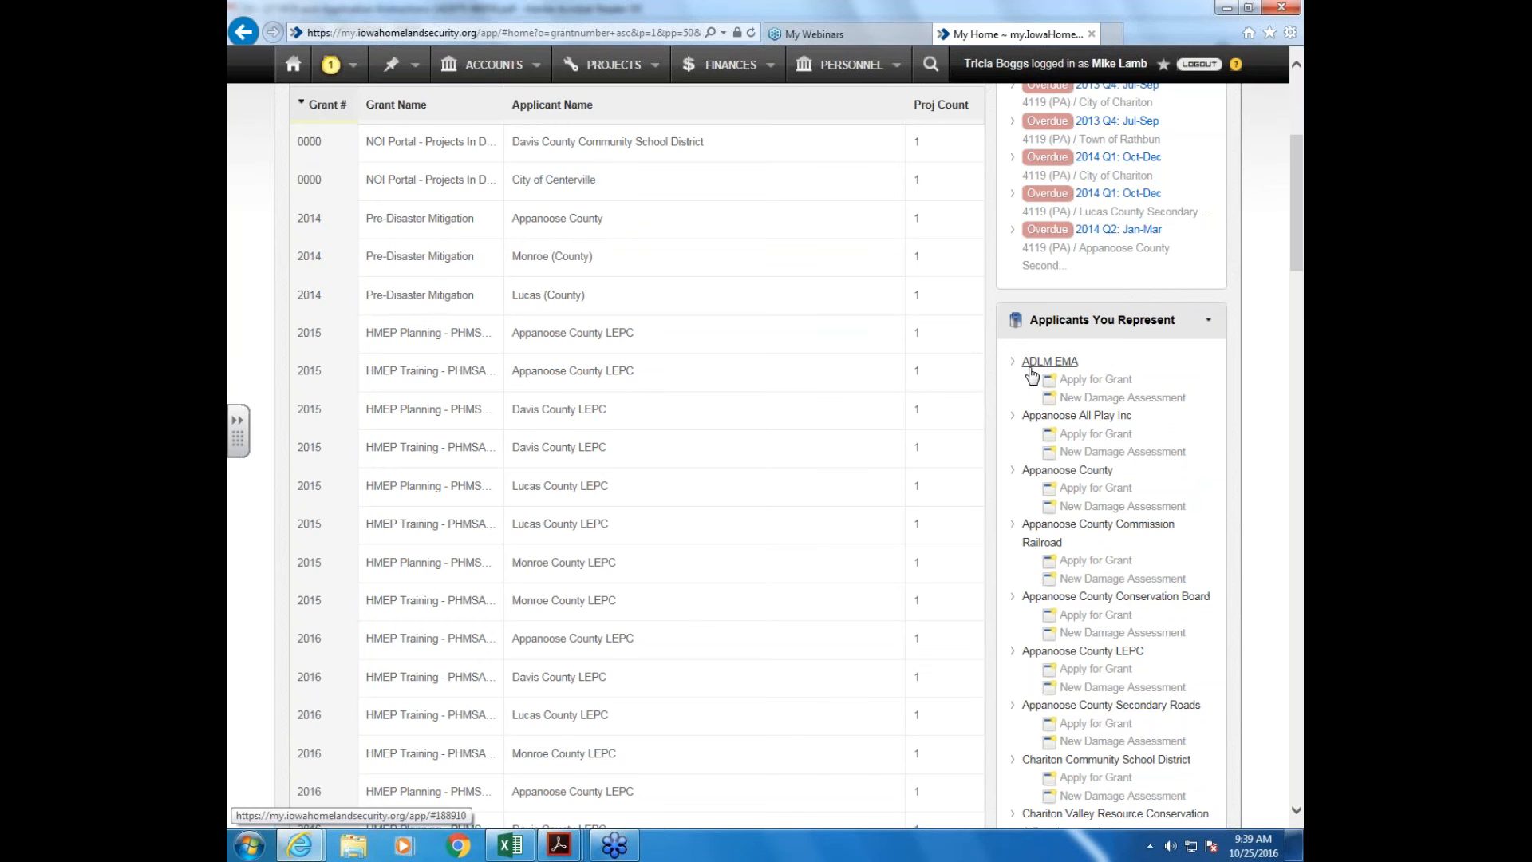
{"action": "left_click", "coordinate": [1126, 380]}
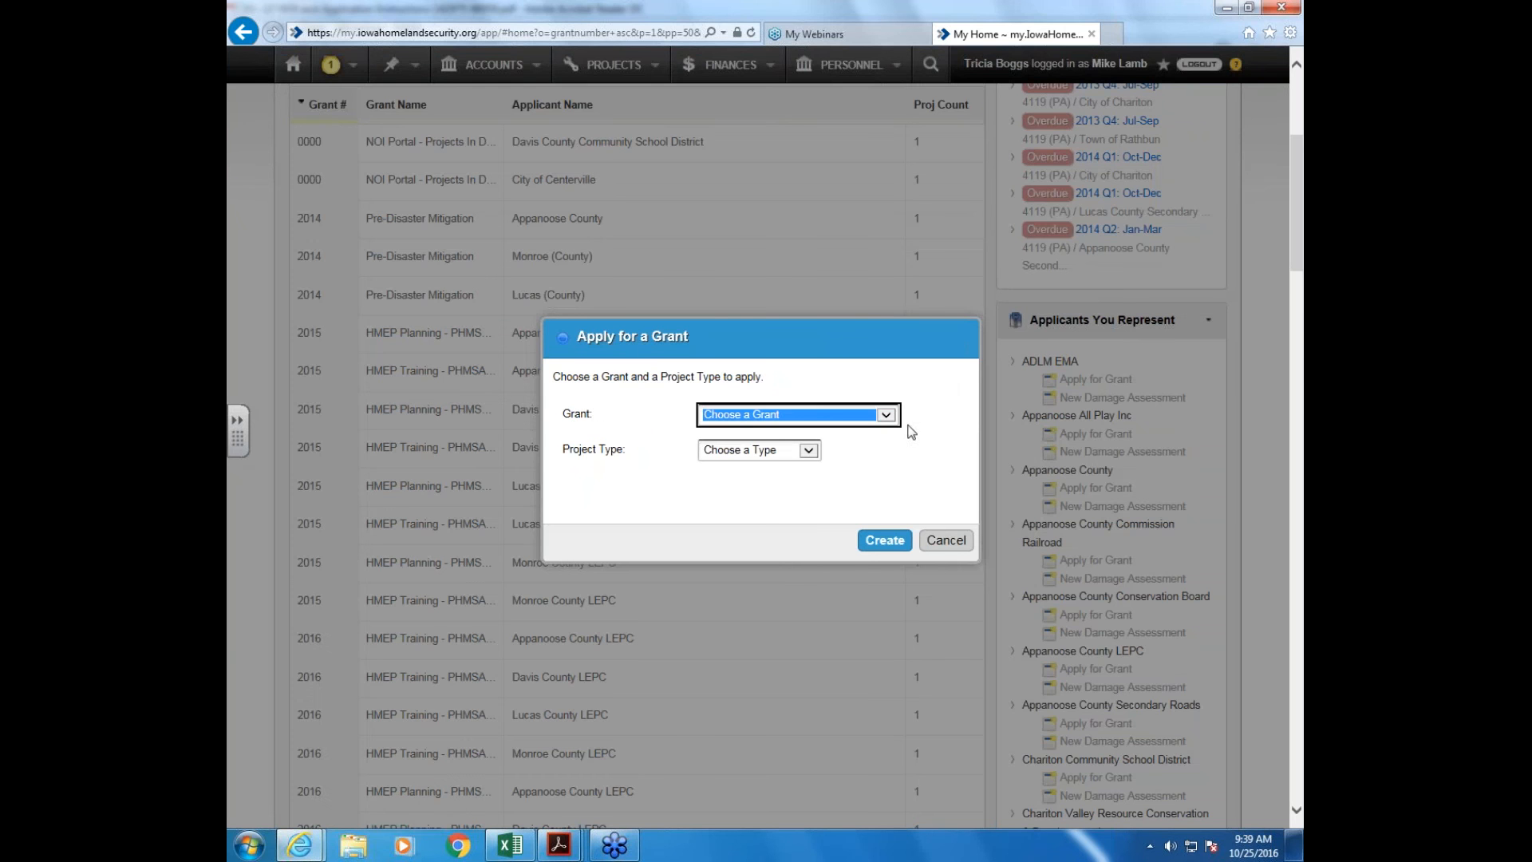
- Choose the 2017 - EMPG grant with project type EMPG PT - Emergency Management Performance Grant Pass-Through and create the notice of interest
{"action": "left_click", "coordinate": [885, 414]}
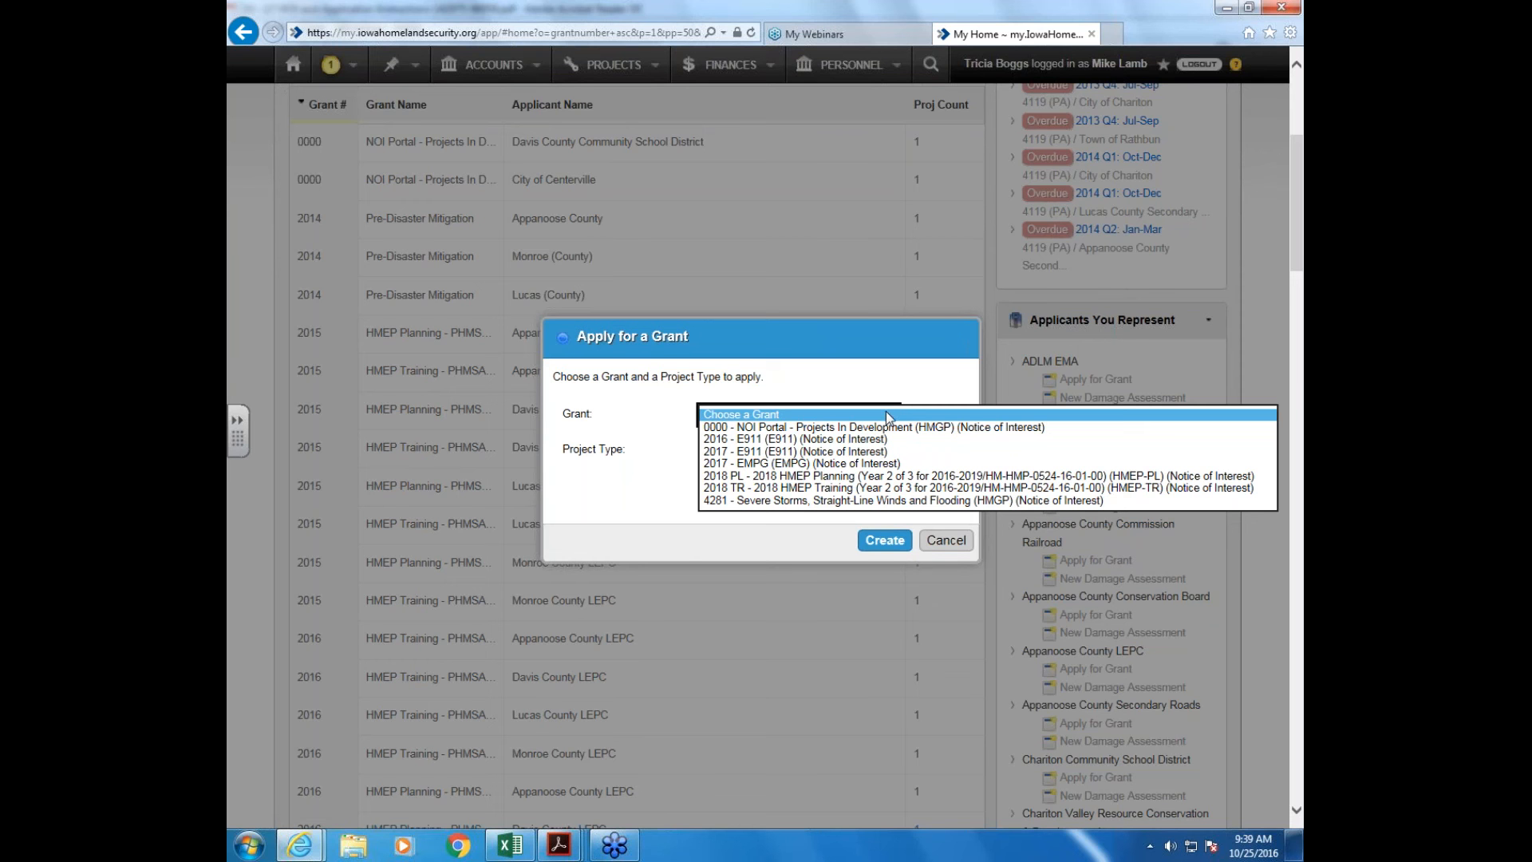
{"action": "left_click", "coordinate": [850, 464]}
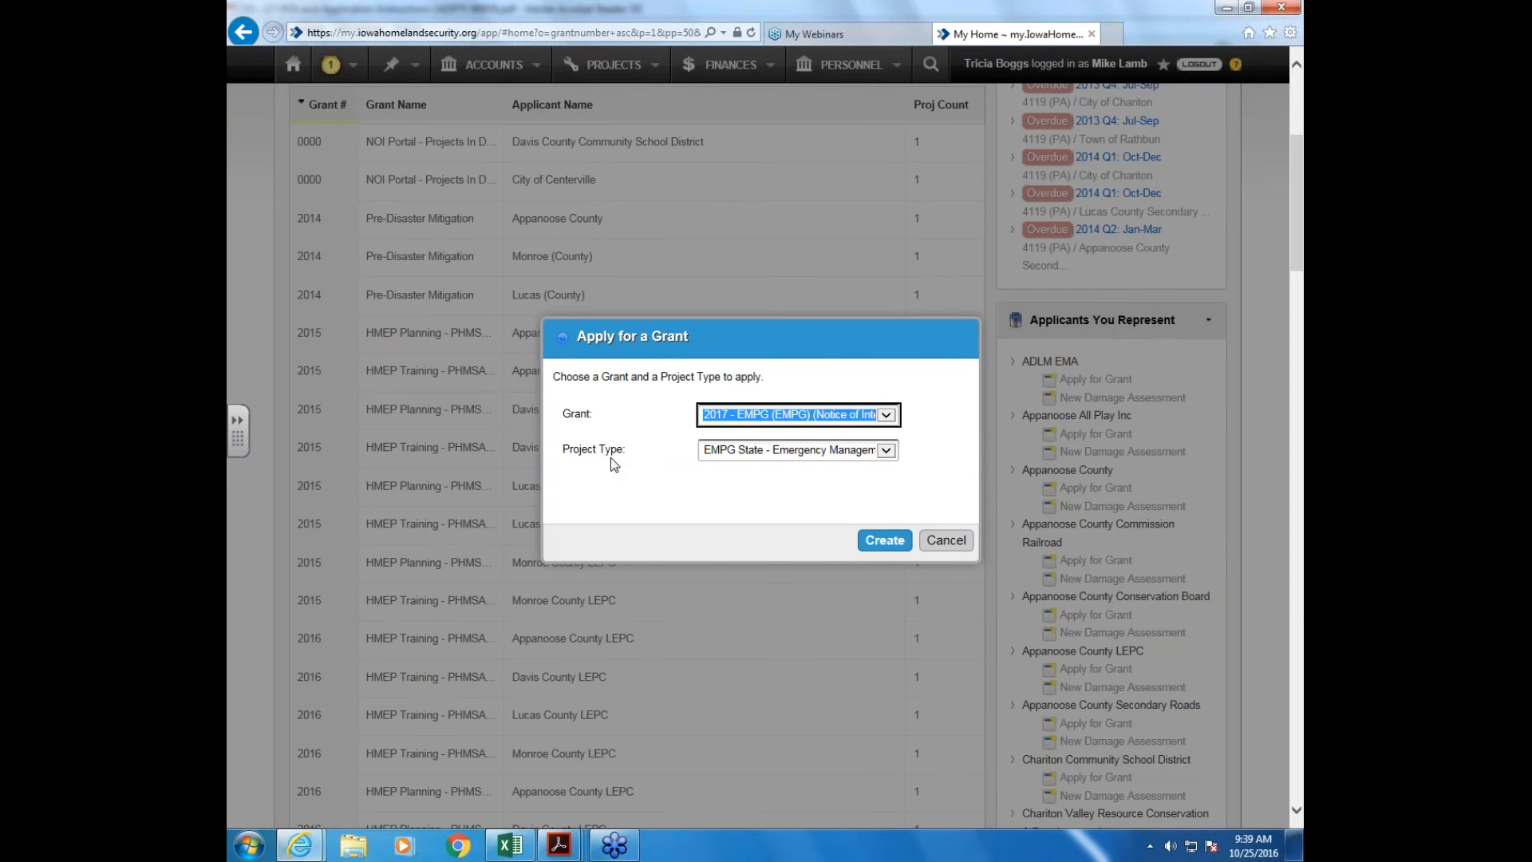
{"action": "left_click", "coordinate": [885, 451]}
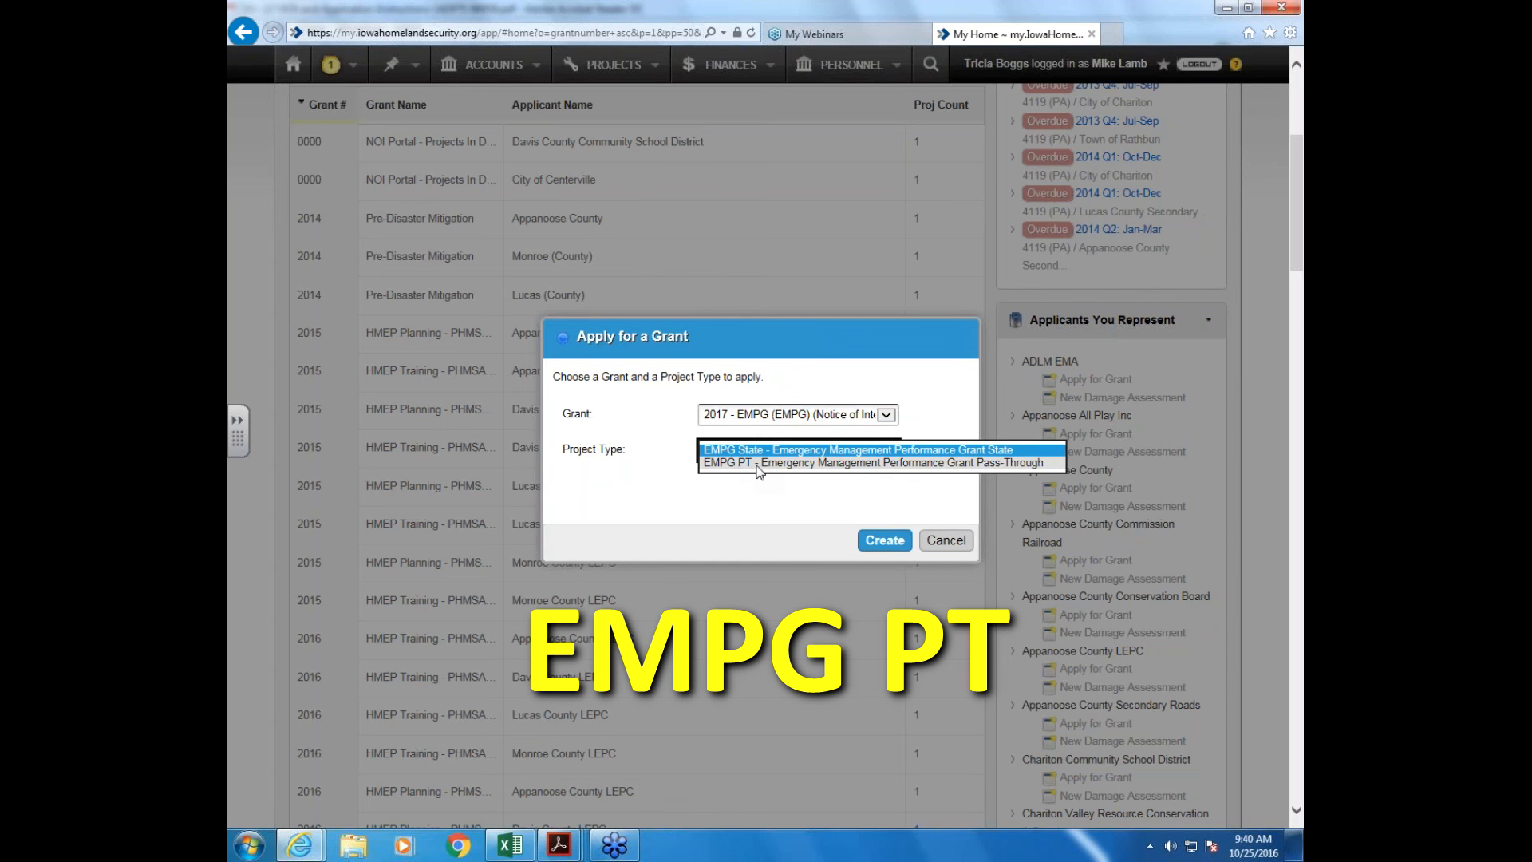
{"action": "left_click", "coordinate": [814, 464]}
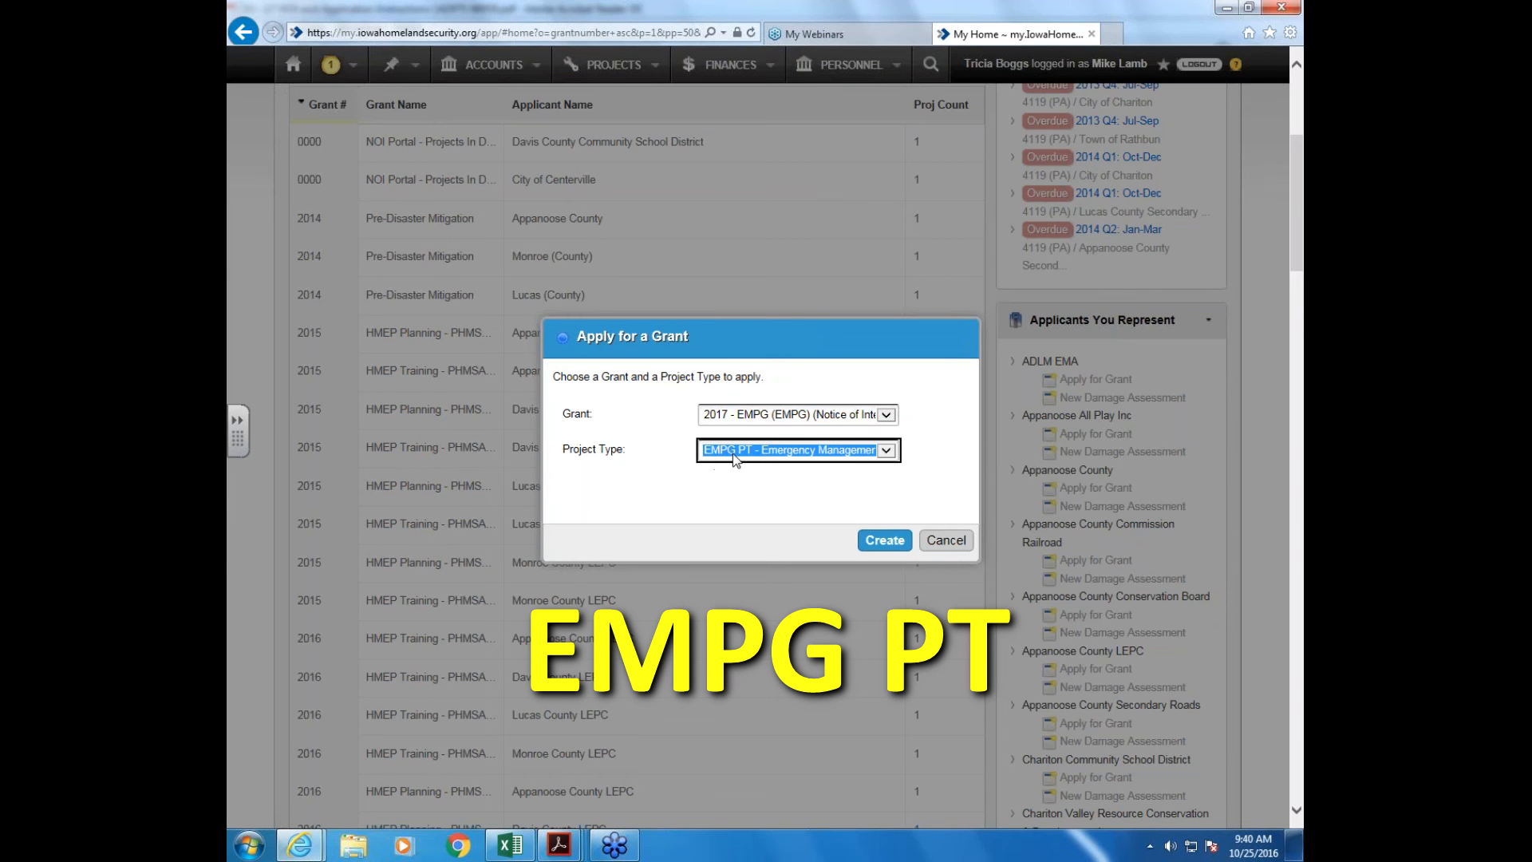
{"action": "left_click", "coordinate": [884, 541]}
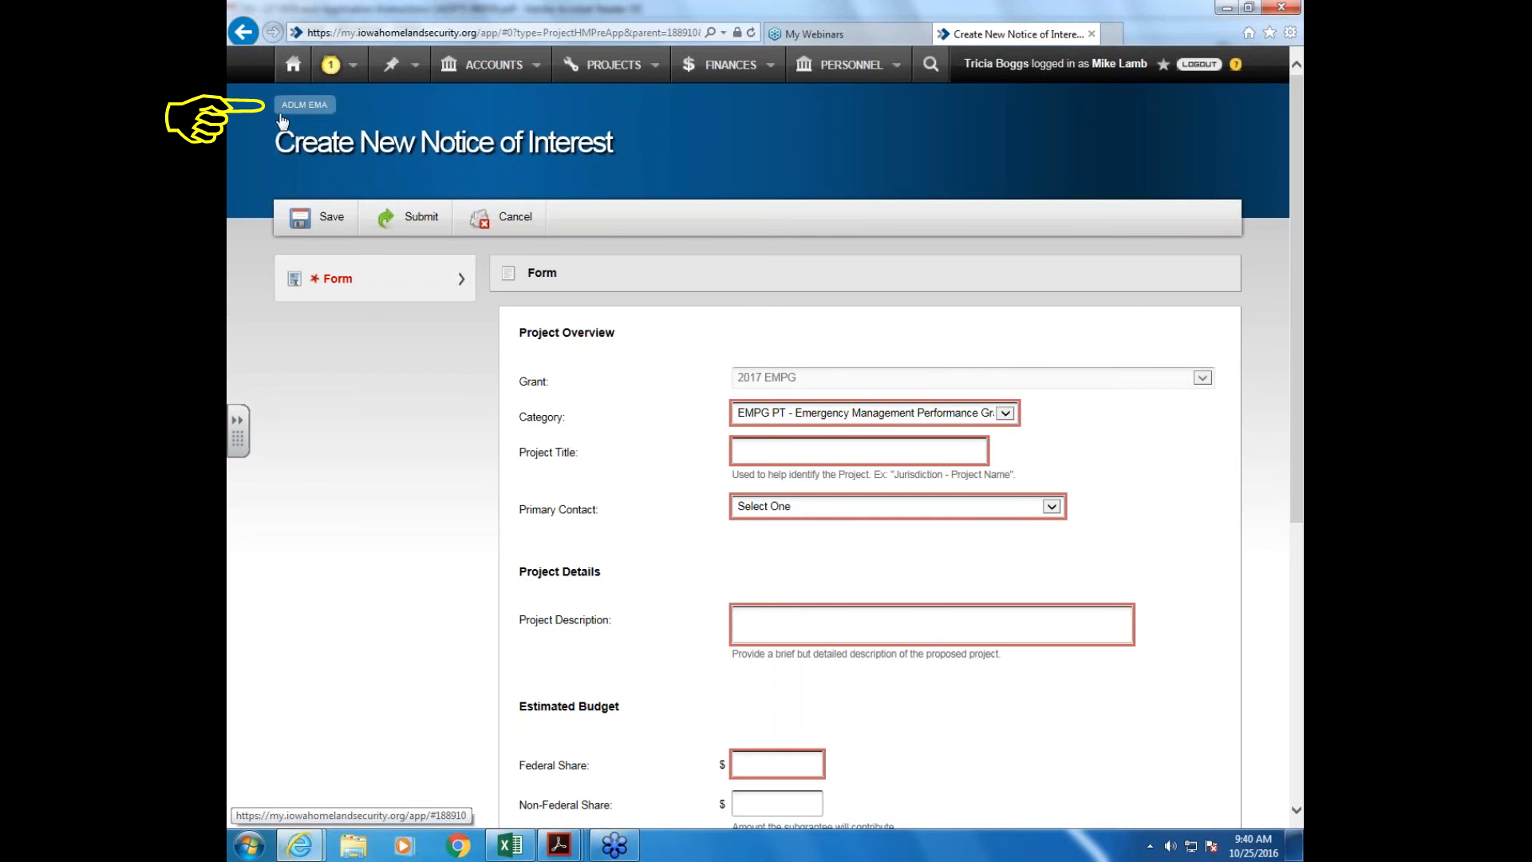
- Enter "ADLM - 2017 EMPG" as the project title of the notice of interest
{"action": "mouse_move", "coordinate": [304, 104]}
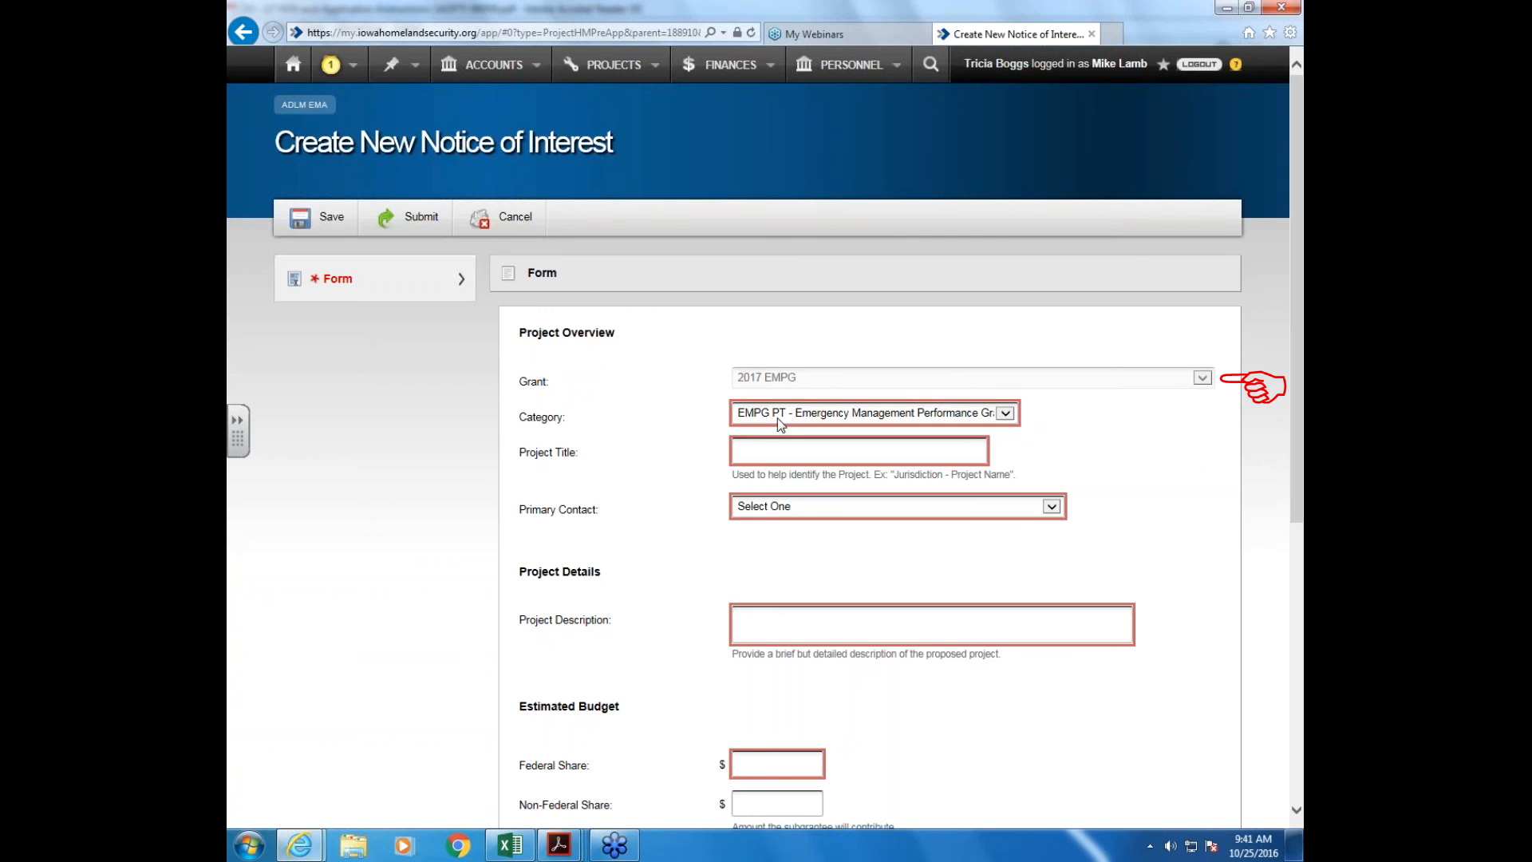
{"action": "left_click", "coordinate": [773, 451]}
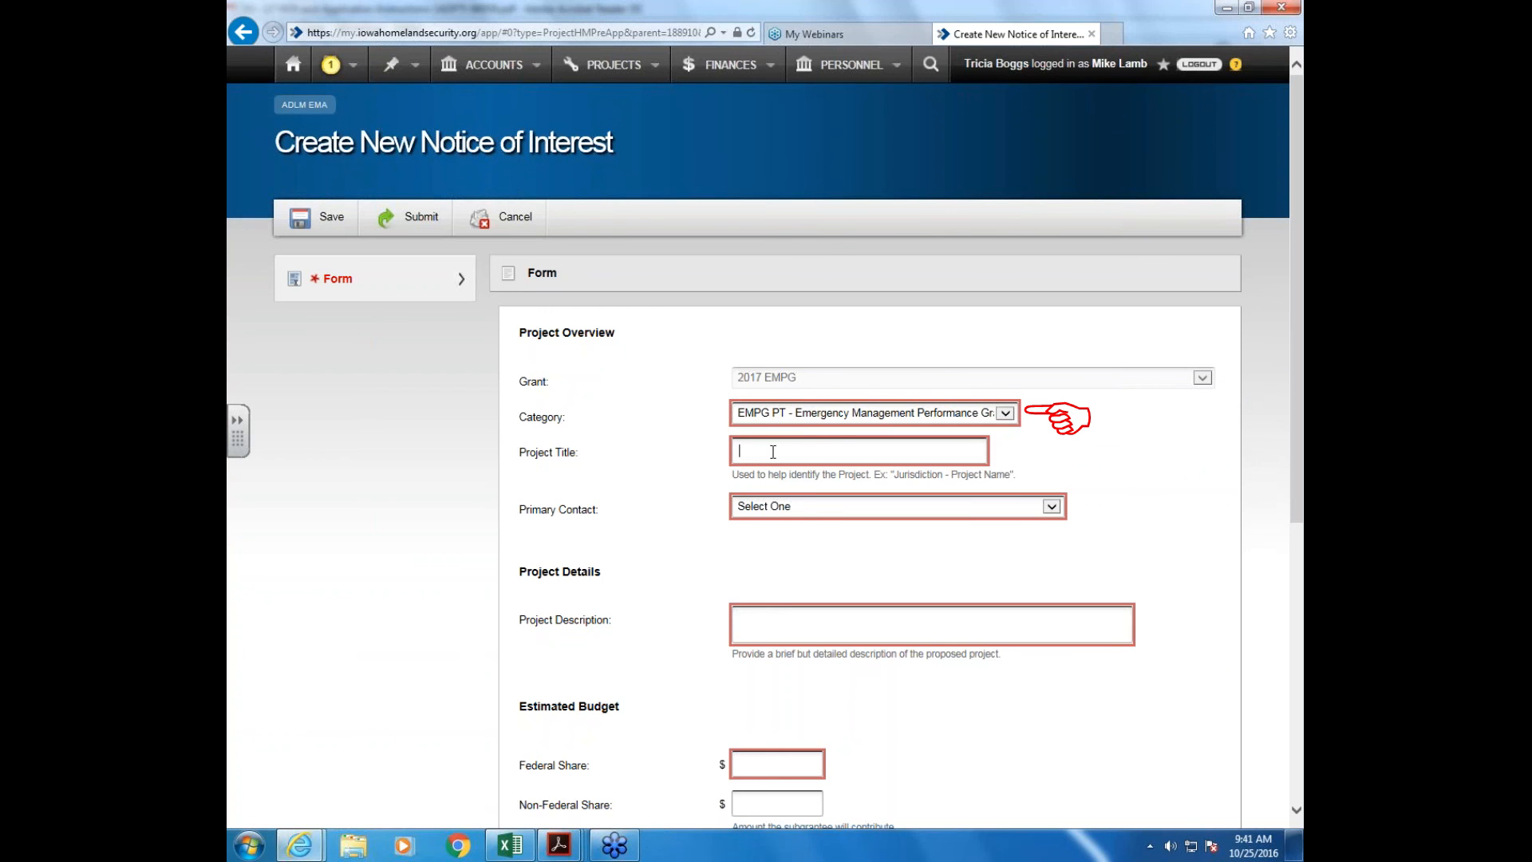
{"action": "left_click_drag", "start_coordinate": [890, 475], "coordinate": [986, 482]}
{"action": "left_click", "coordinate": [904, 488]}
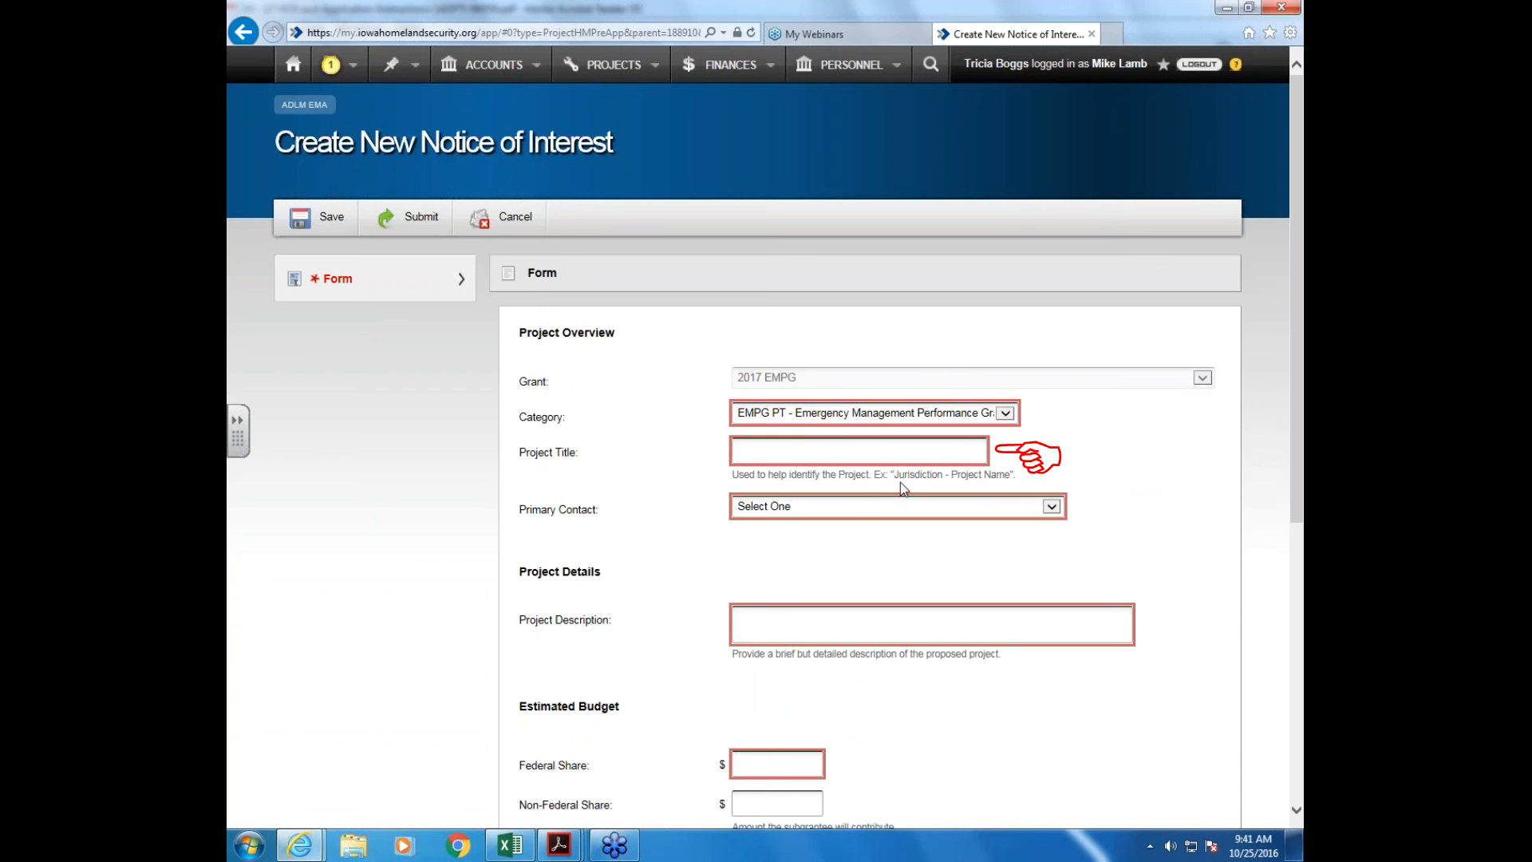
{"action": "left_click", "coordinate": [764, 444]}
{"action": "type", "text": "AD"}
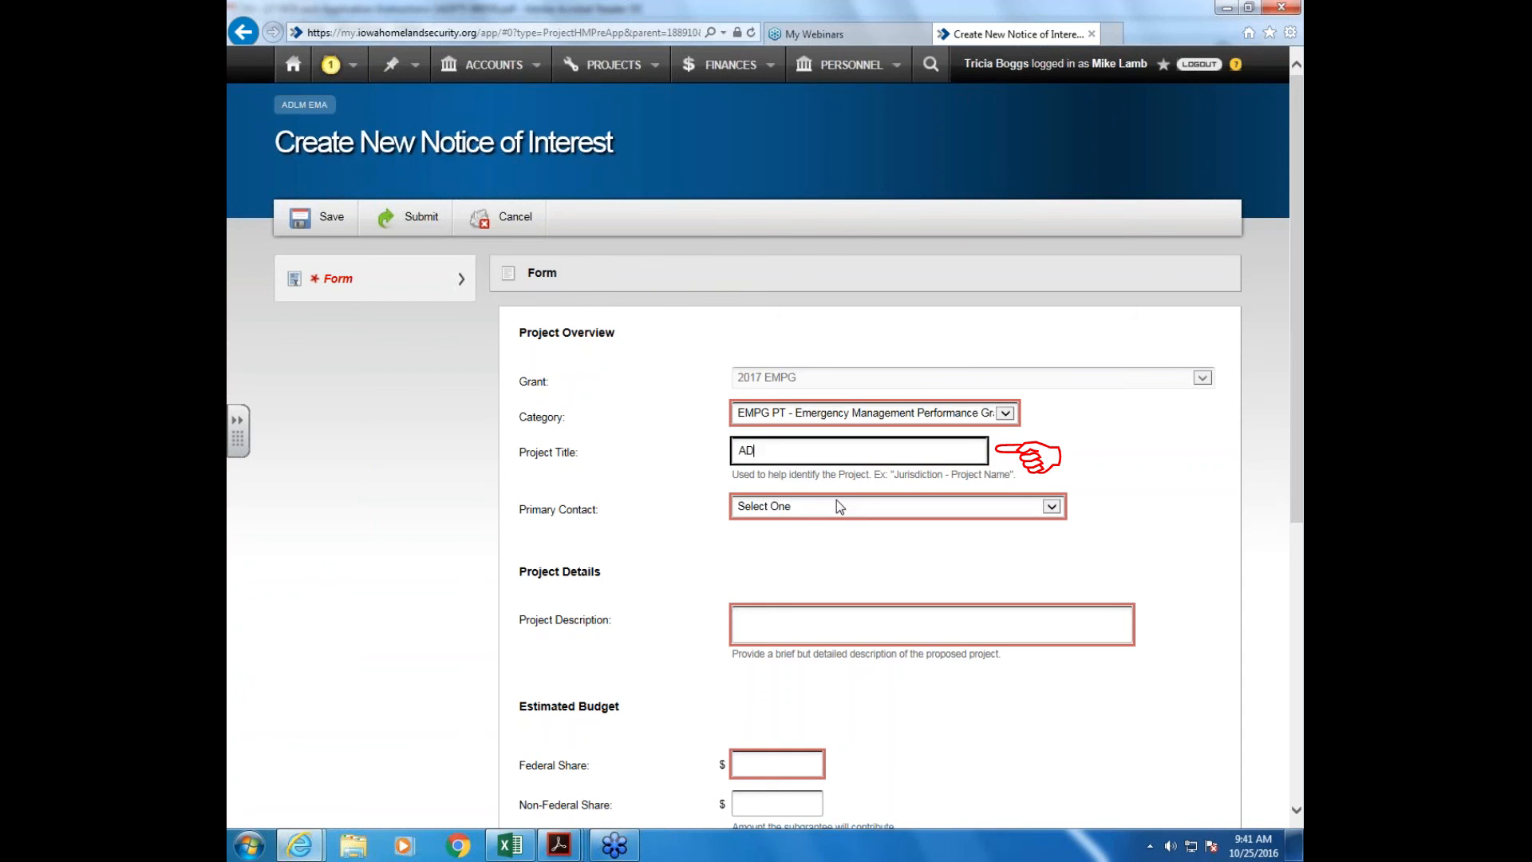
{"action": "type", "text": "LM - 20176EMPG"}
- Select the ADLM Emergency Management Coordinator as the primary contact
{"action": "left_click", "coordinate": [825, 506]}
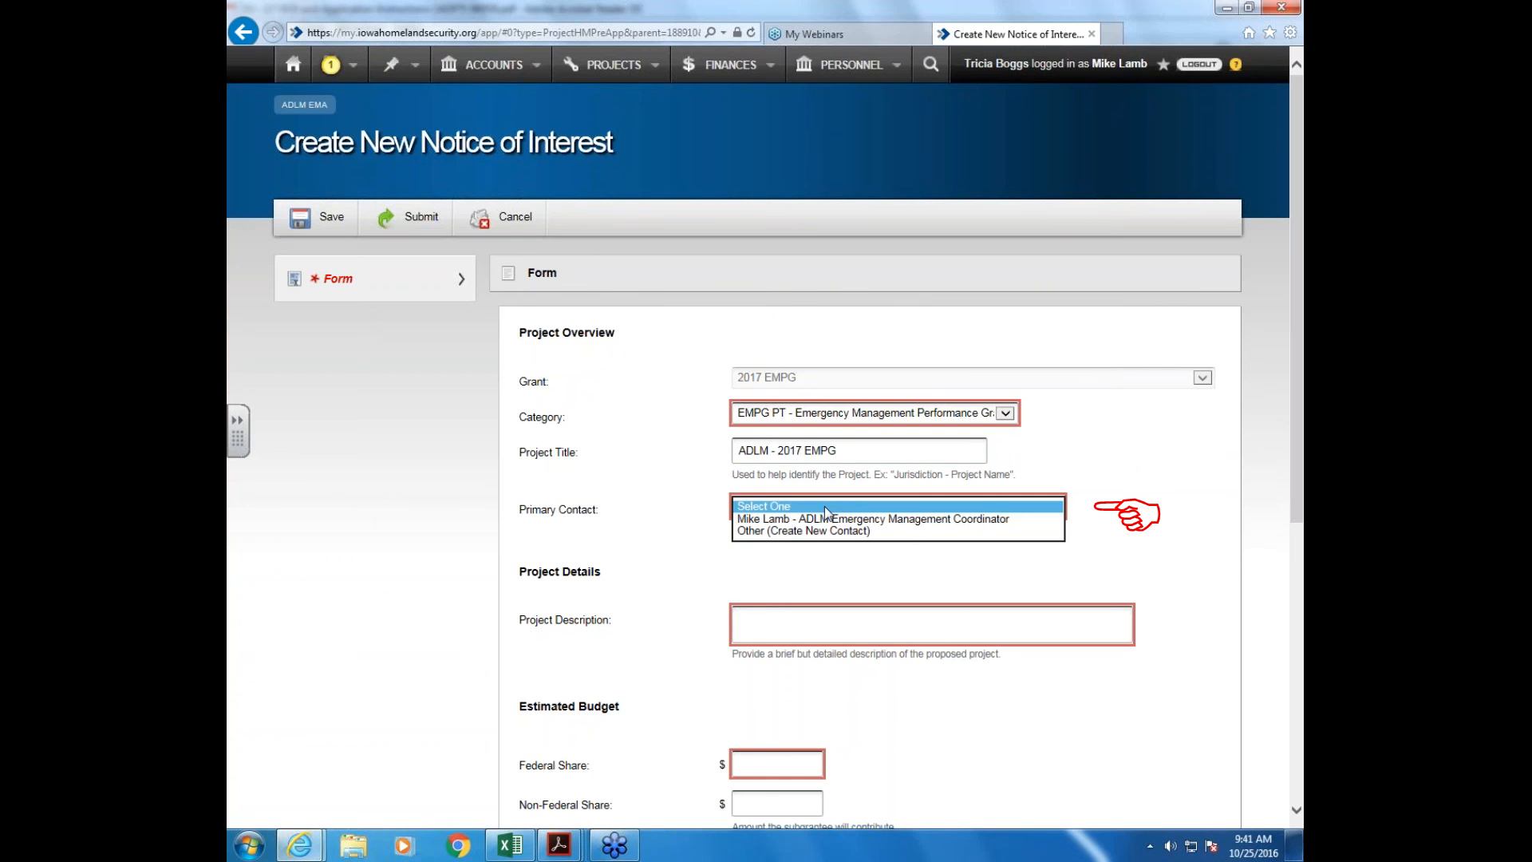
{"action": "left_click", "coordinate": [980, 523]}
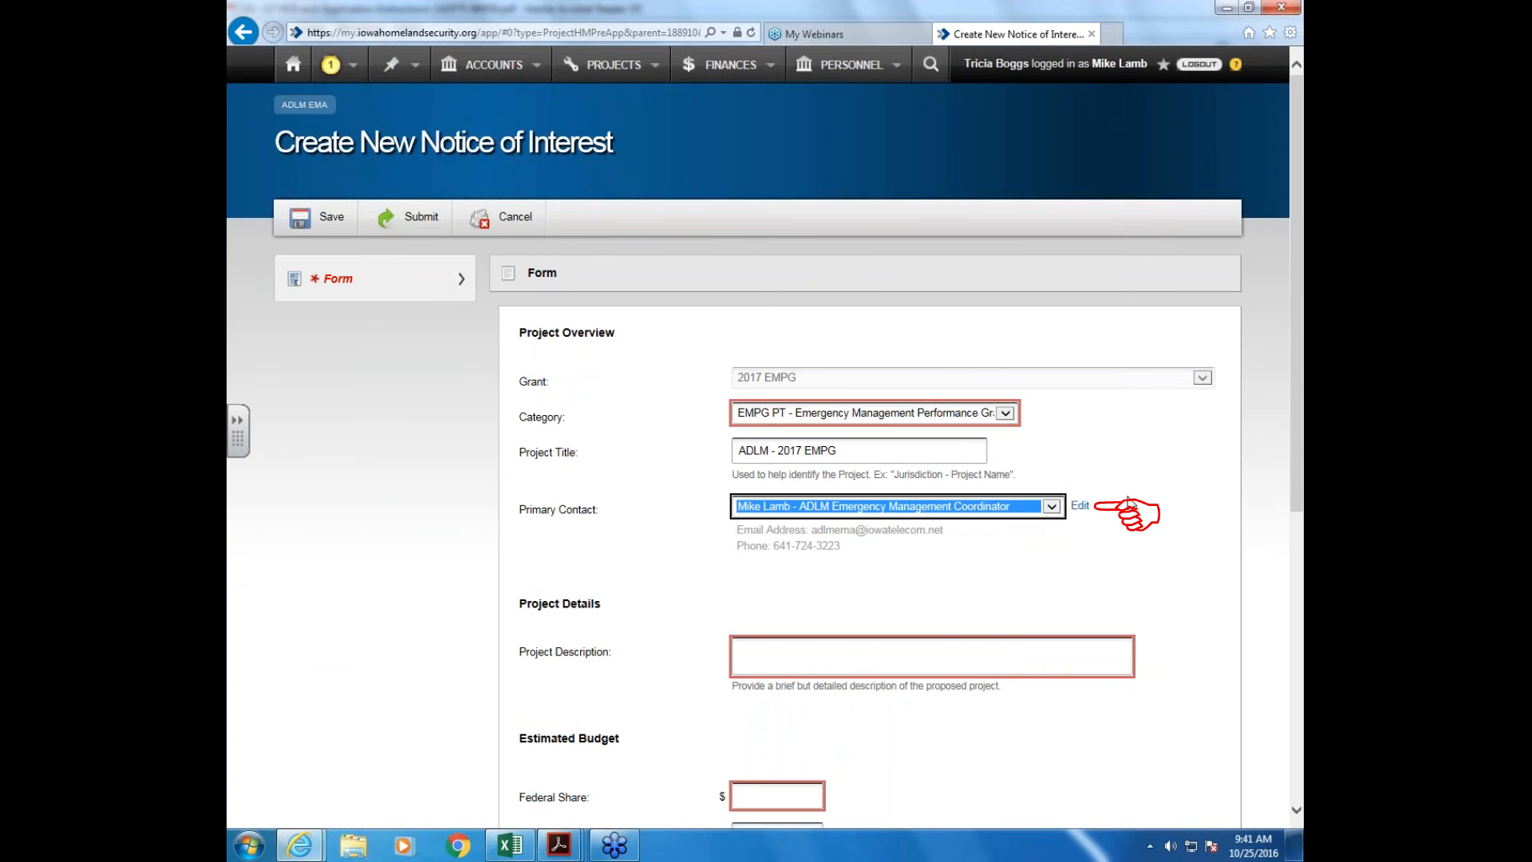
{"action": "left_click", "coordinate": [1053, 507]}
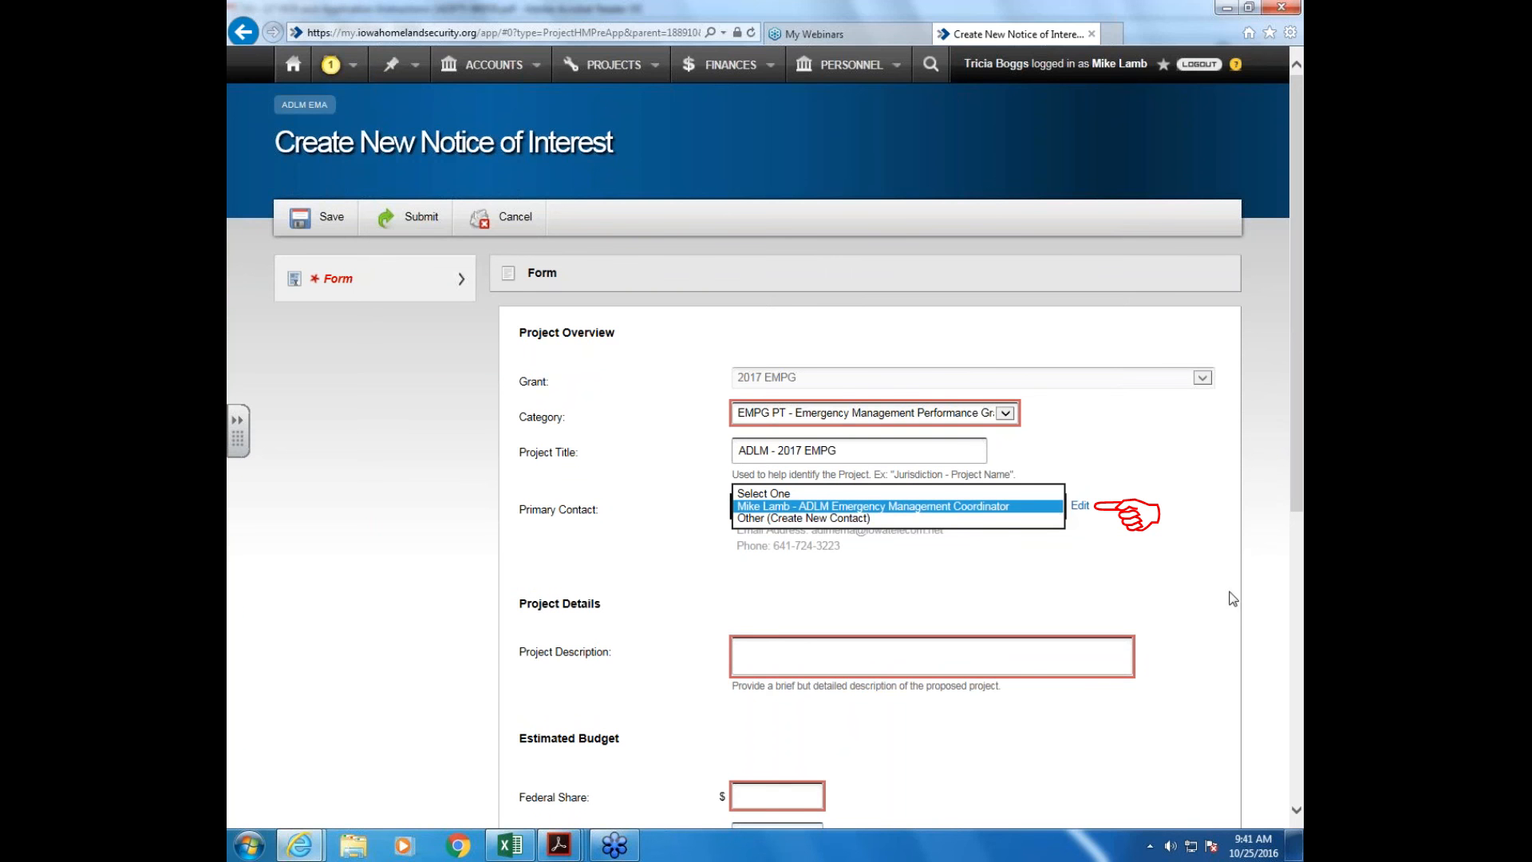
{"action": "left_click", "coordinate": [1054, 511]}
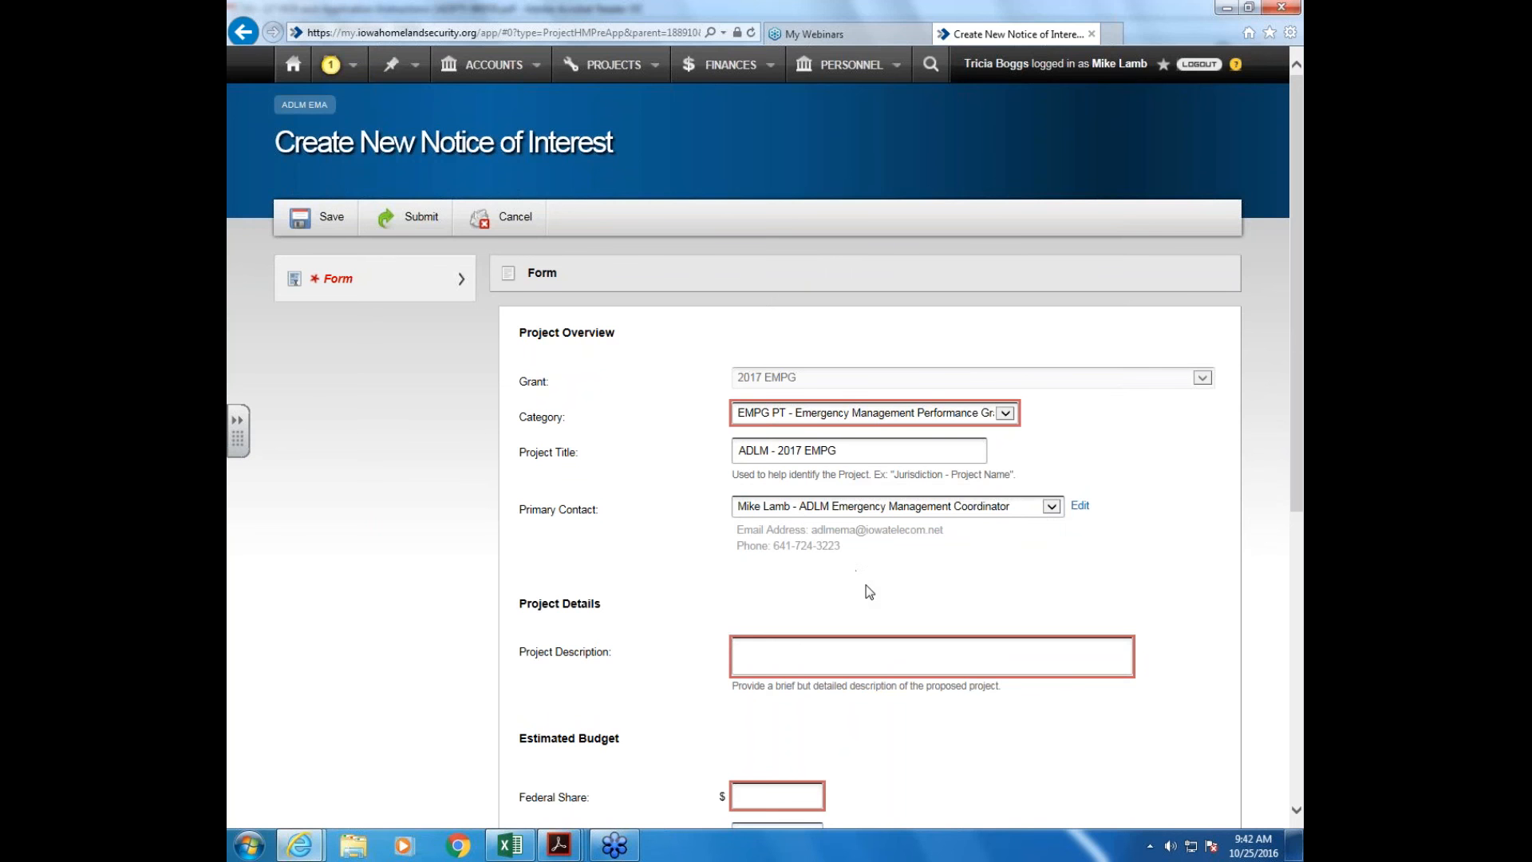
- Switch to the 01--17-NOI-and-Application-Instructions PDF in Adobe Acrobat Reader and copy the suggested EMPG project description on page 5
{"action": "scroll", "coordinate": [866, 590], "scroll_direction": "down", "scroll_amount": 3}
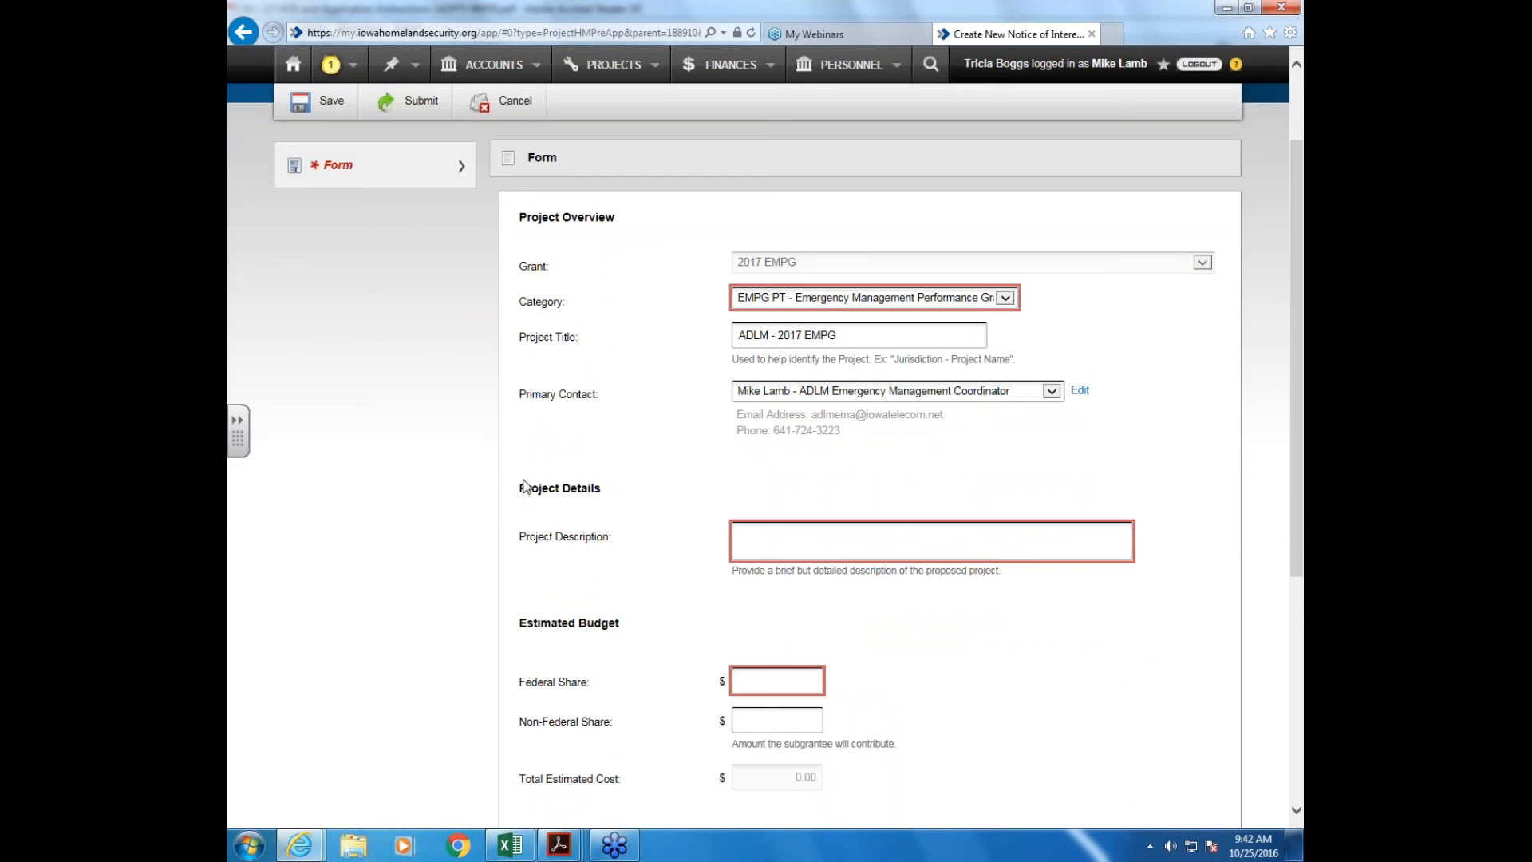
{"action": "left_click", "coordinate": [748, 540]}
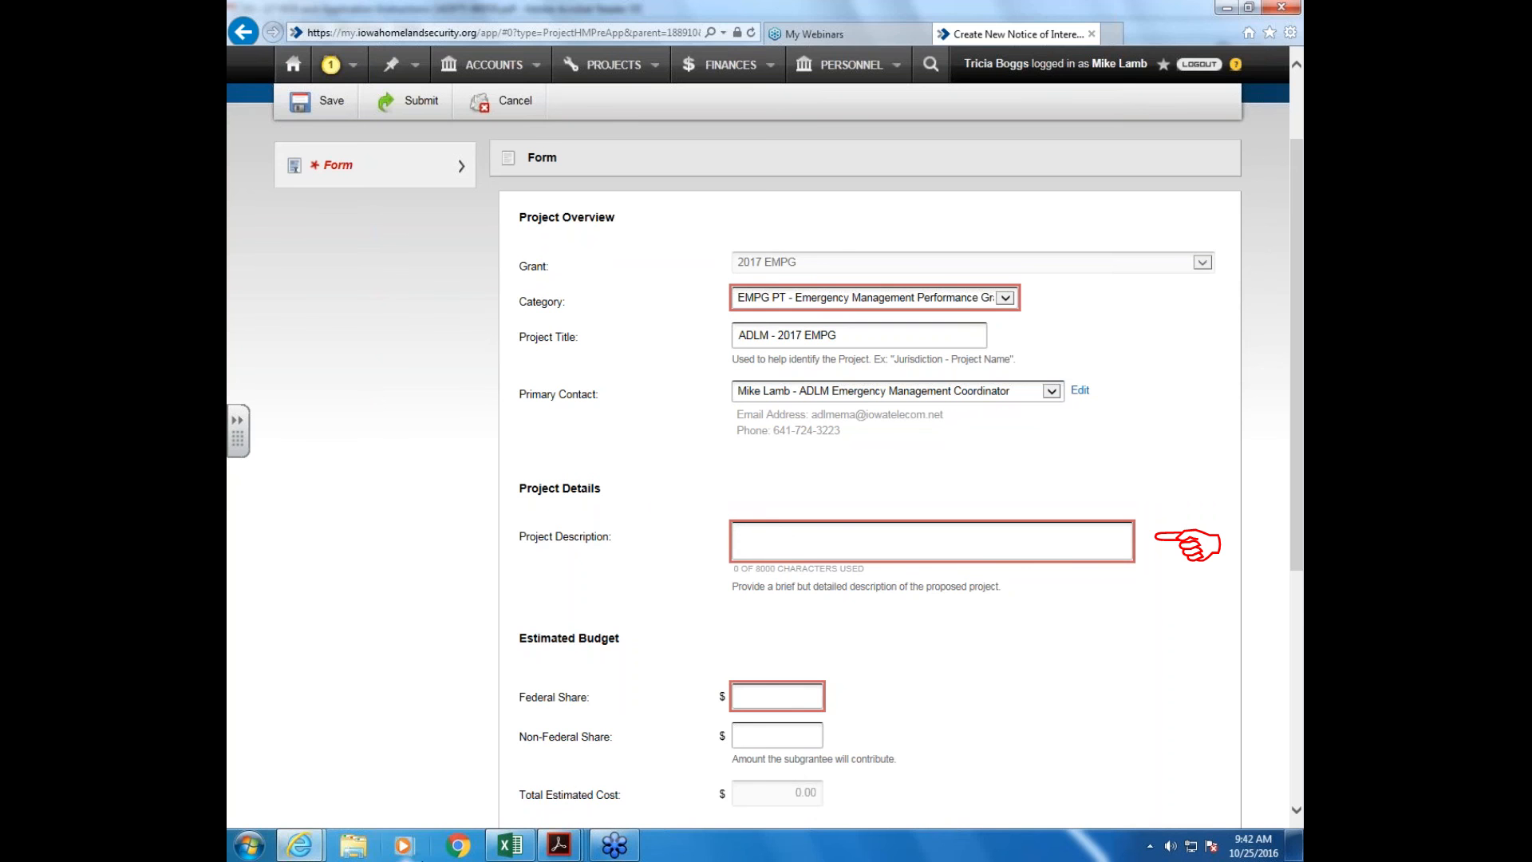
{"action": "left_click", "coordinate": [558, 834]}
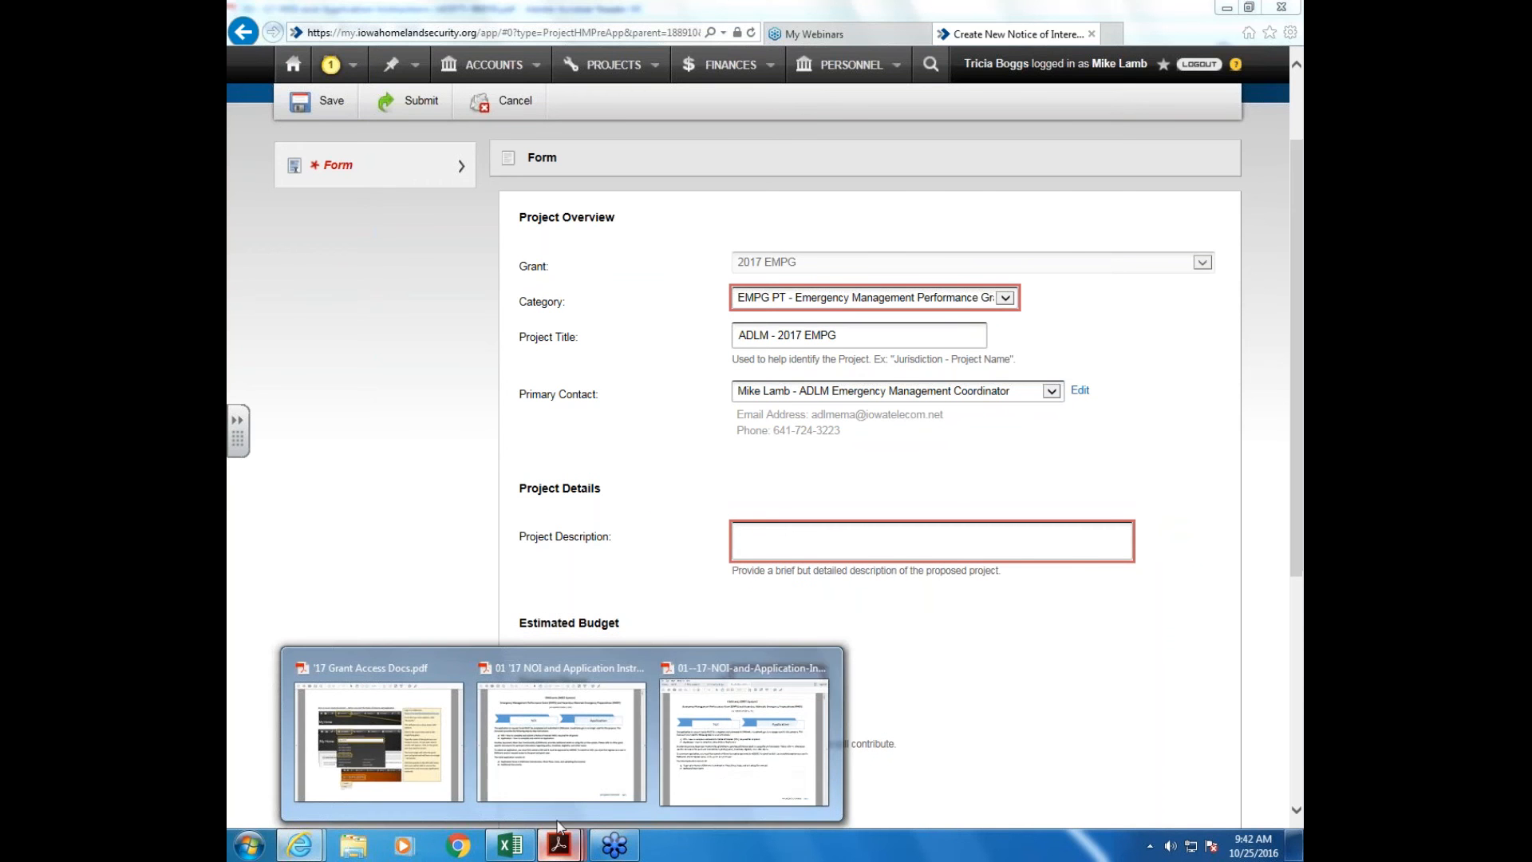
{"action": "left_click", "coordinate": [701, 766]}
{"action": "scroll", "coordinate": [969, 494], "scroll_direction": "down", "scroll_amount": 2}
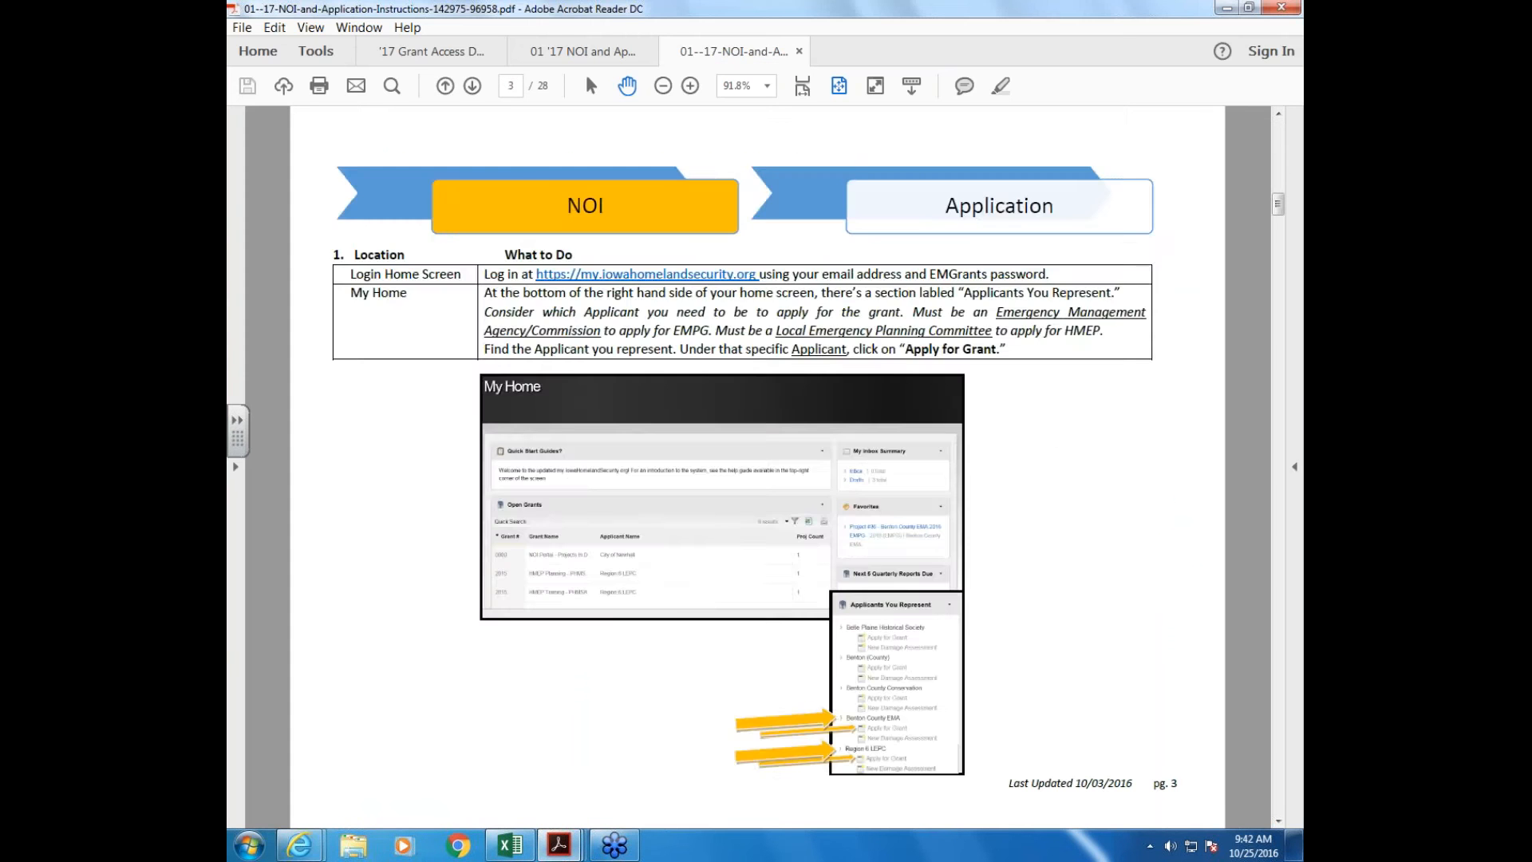
{"action": "scroll", "coordinate": [758, 467], "scroll_direction": "down", "scroll_amount": 2}
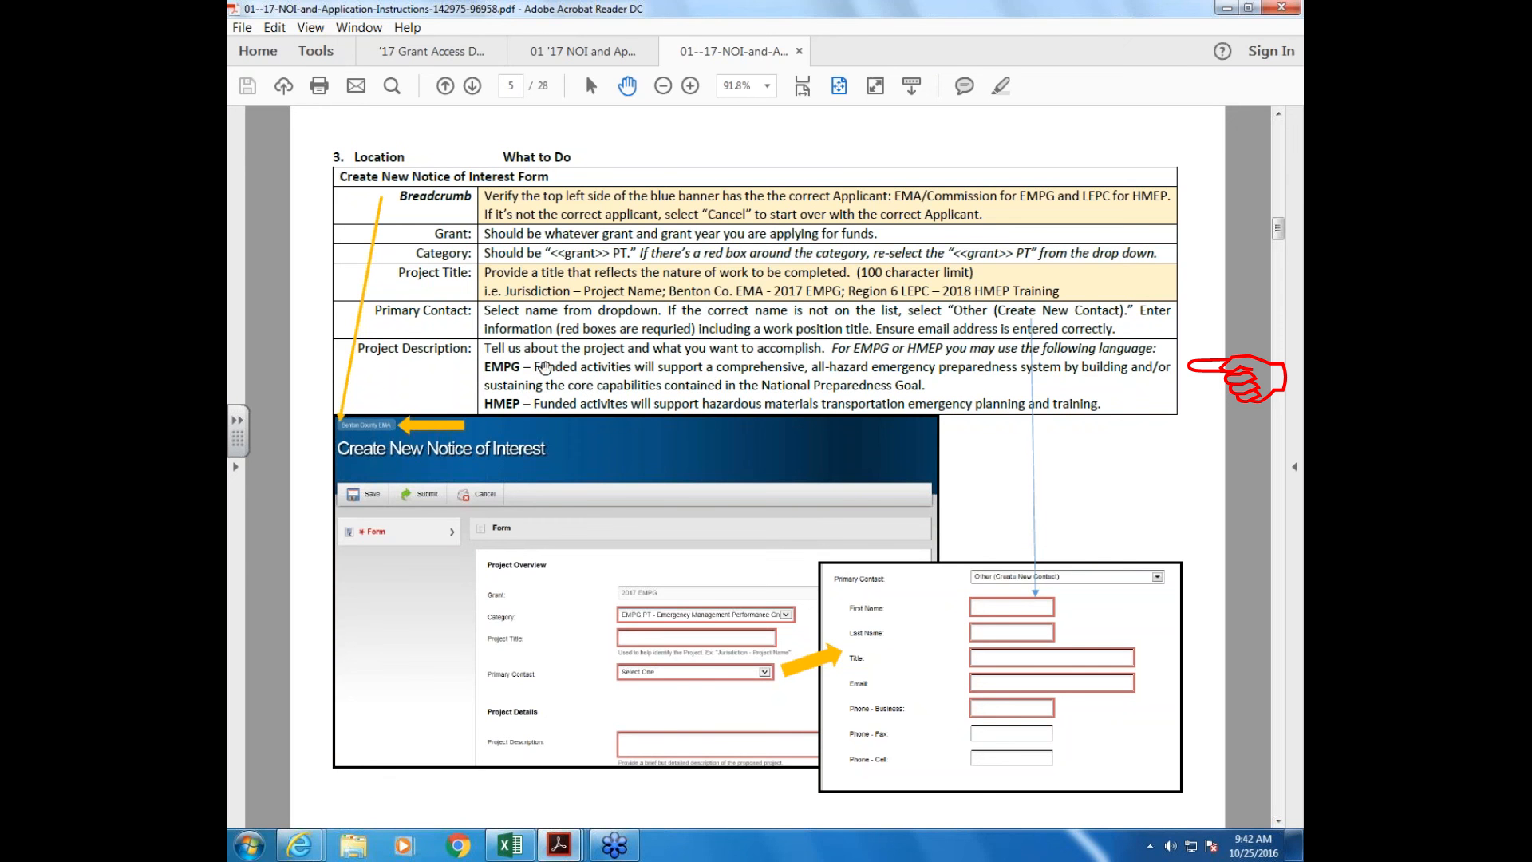
{"action": "left_click_drag", "start_coordinate": [536, 363], "coordinate": [931, 388]}
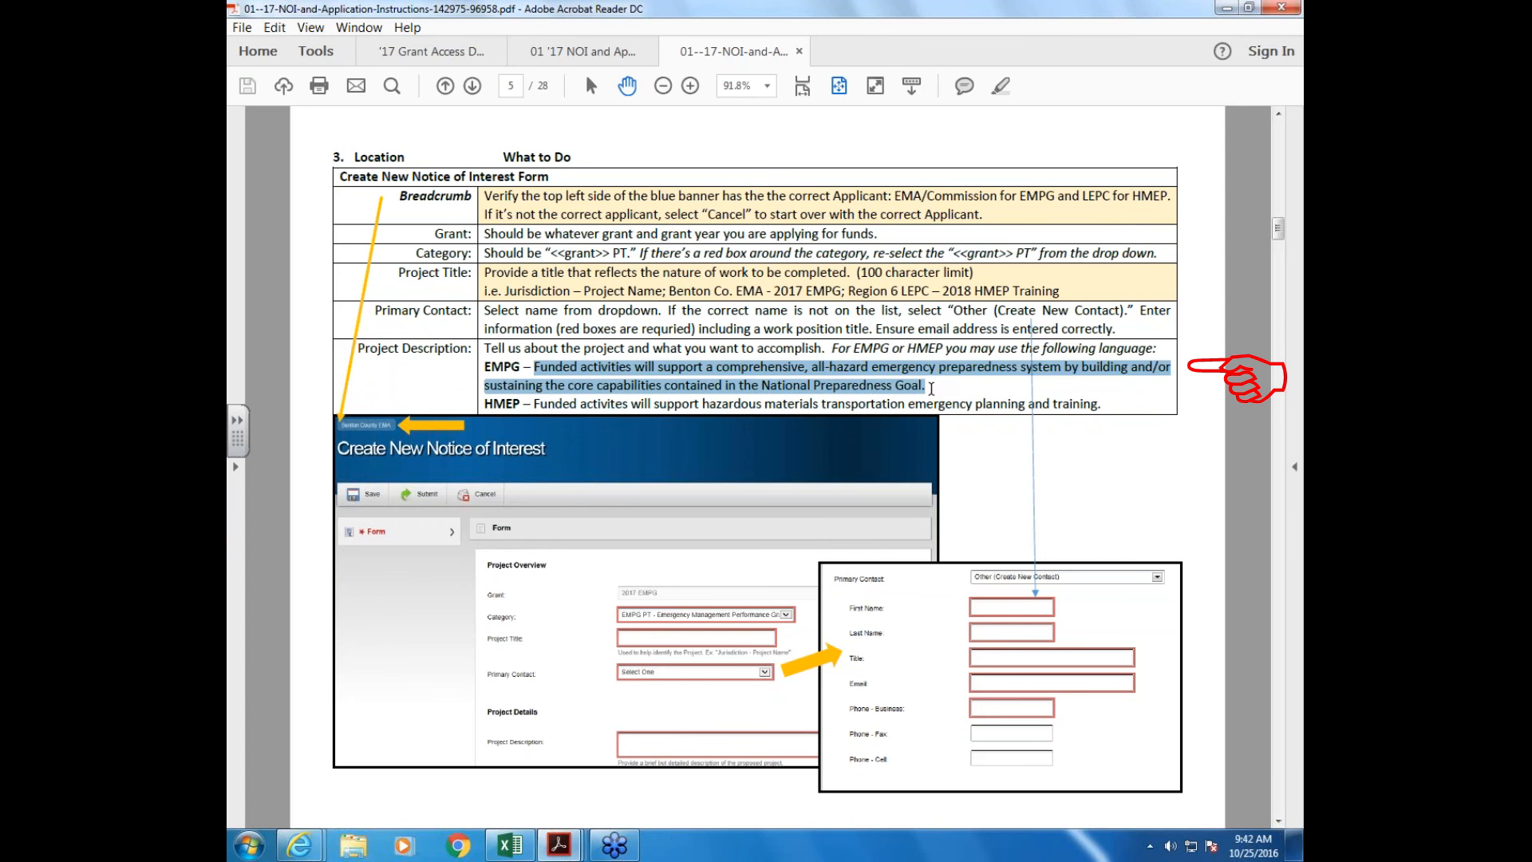
{"action": "right_click", "coordinate": [877, 392]}
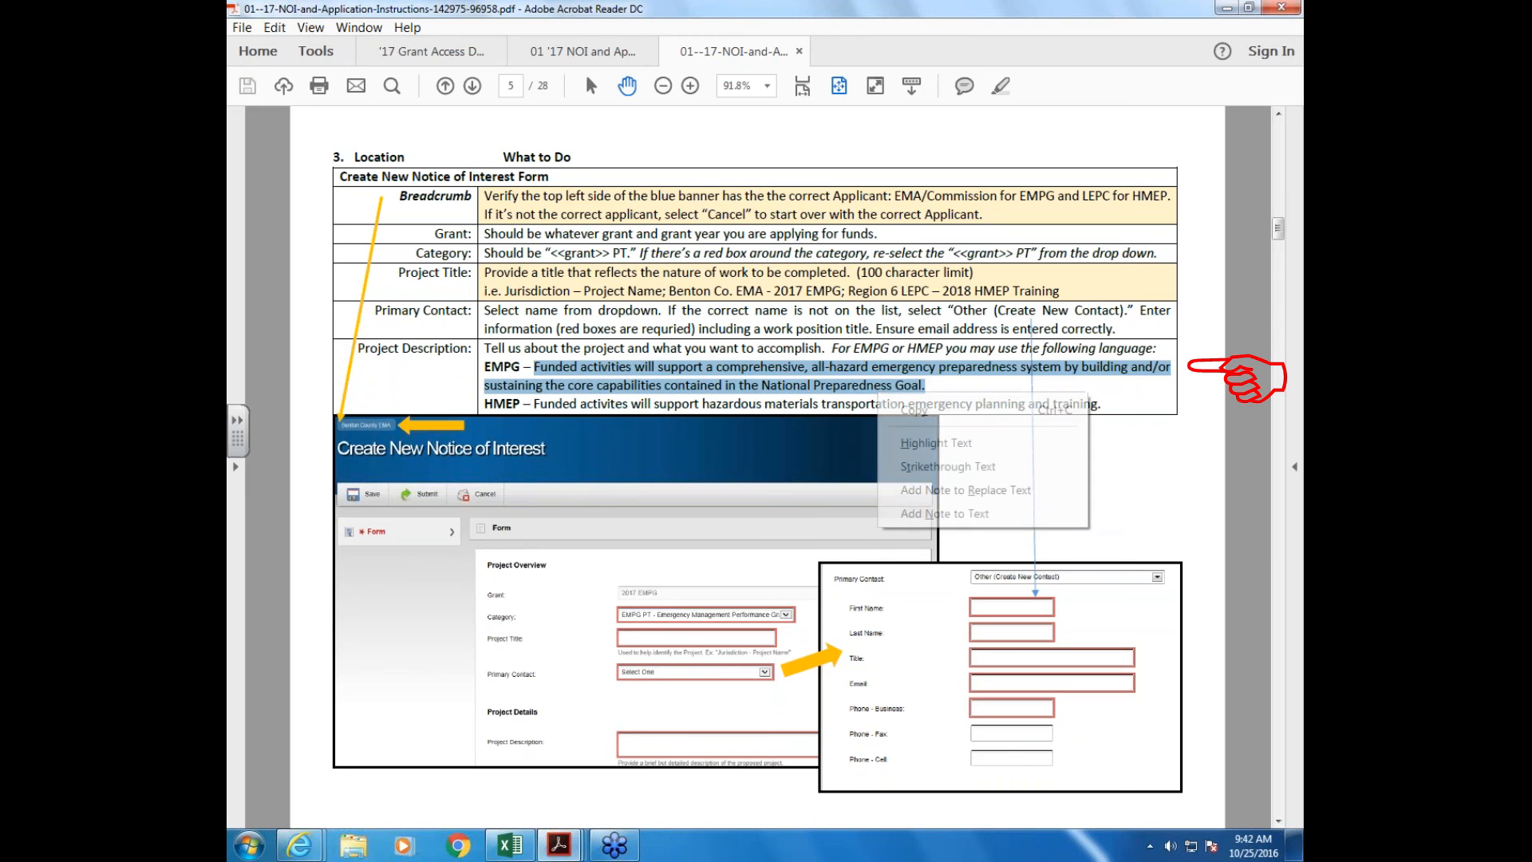
{"action": "left_click", "coordinate": [914, 411]}
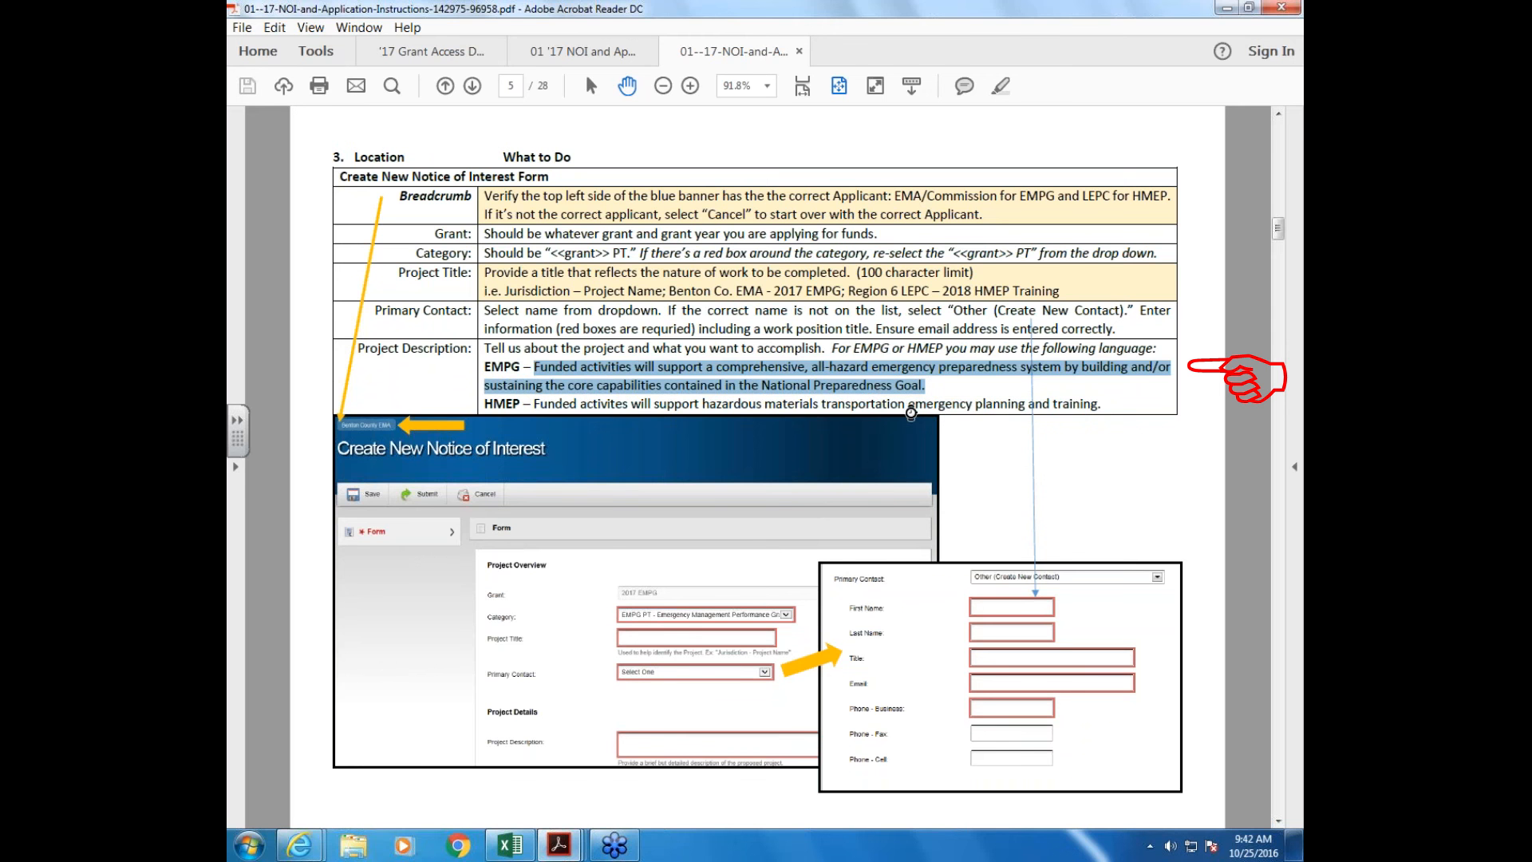
- Return to the Create New Notice of Interest form in Internet Explorer and paste the copied EMPG text as the project description
{"action": "mouse_move", "coordinate": [299, 845]}
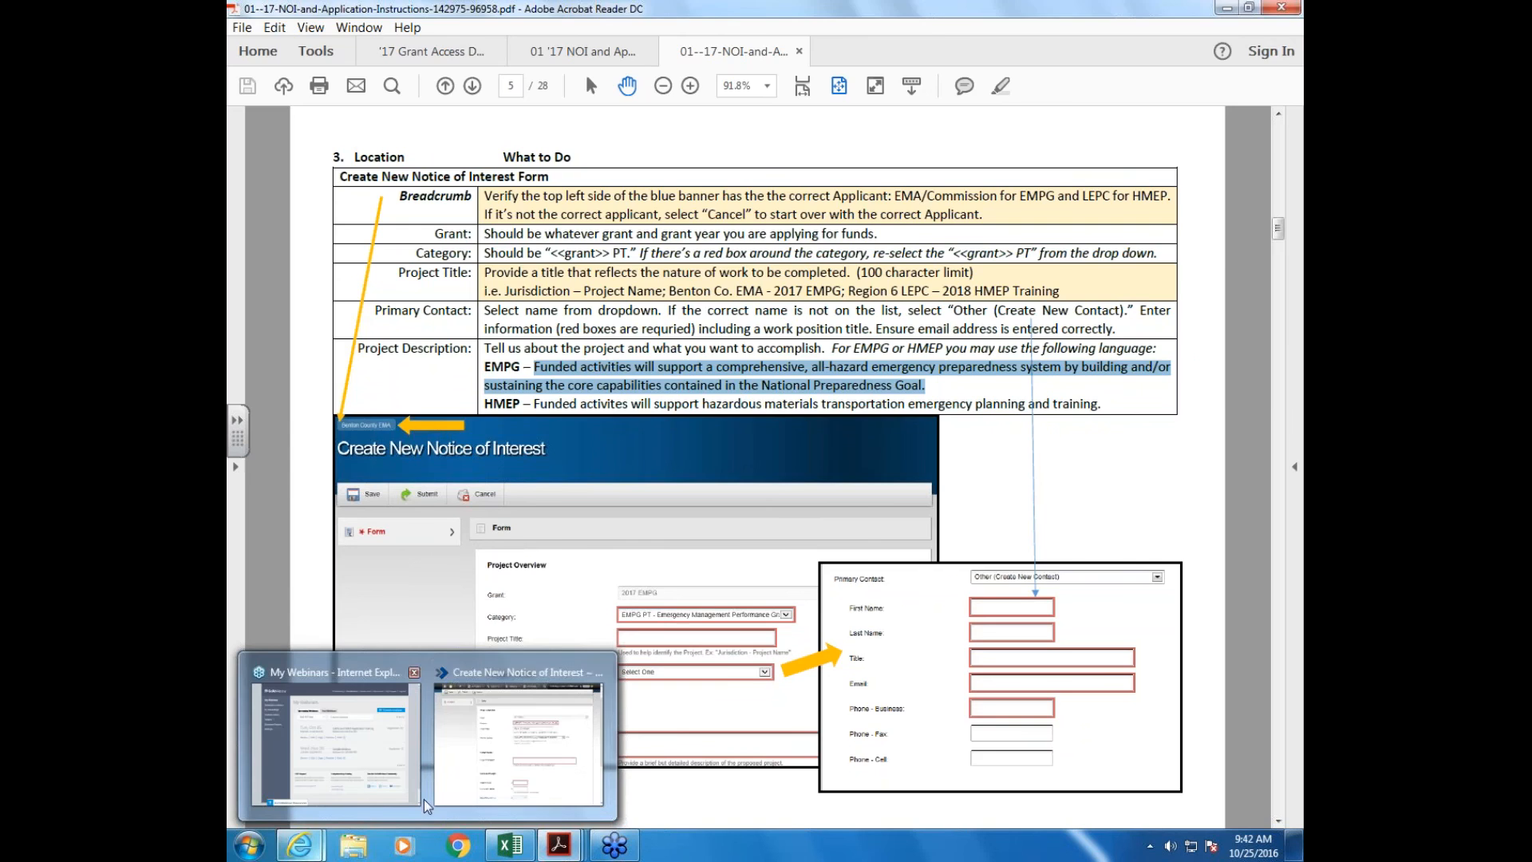
{"action": "left_click", "coordinate": [447, 786]}
{"action": "right_click", "coordinate": [743, 532]}
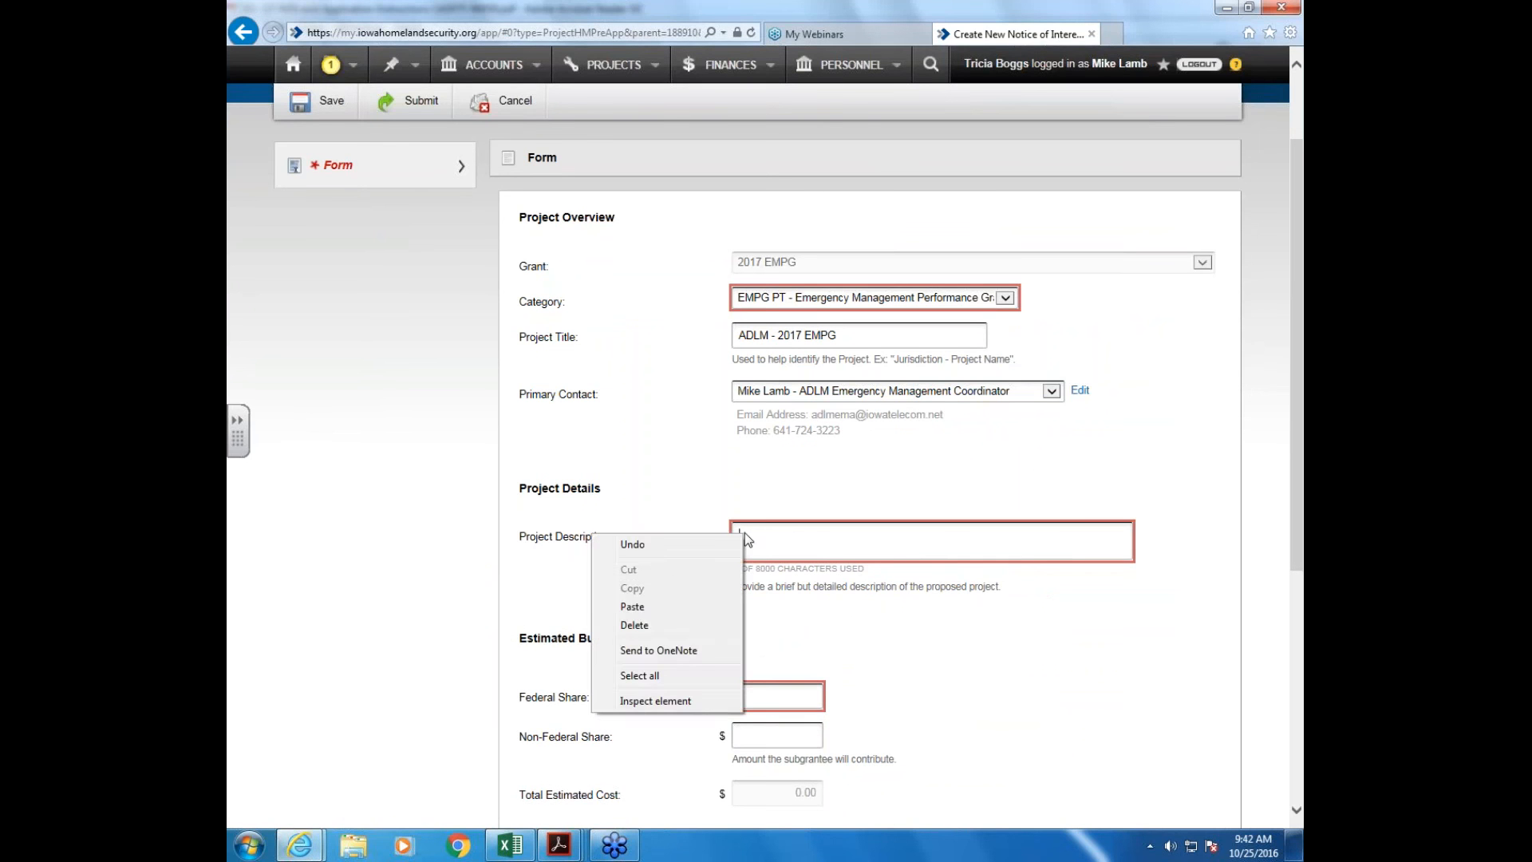
{"action": "left_click", "coordinate": [654, 603]}
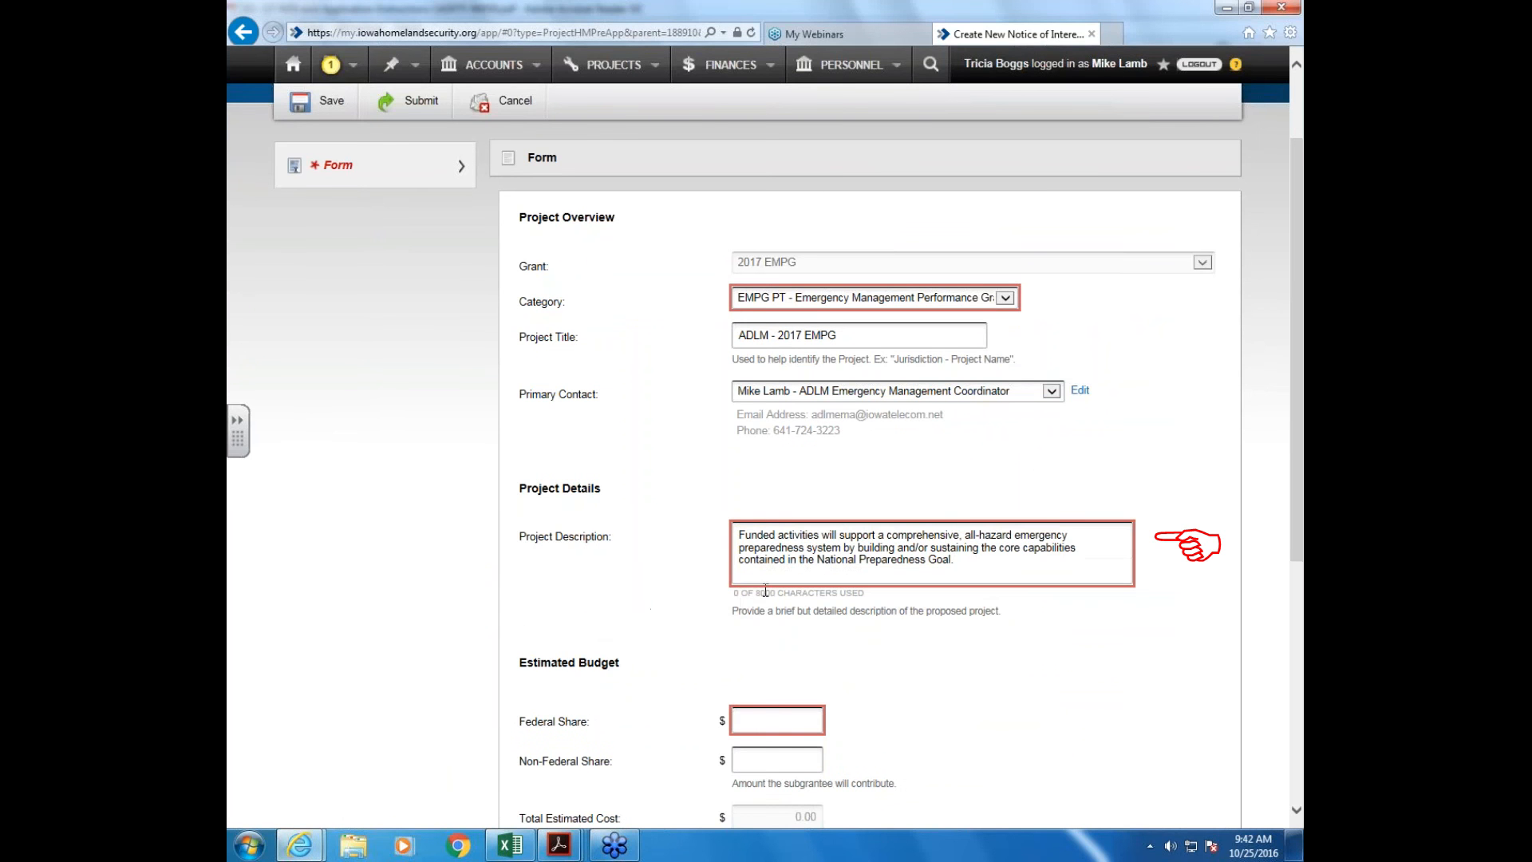
{"action": "left_click", "coordinate": [1037, 608]}
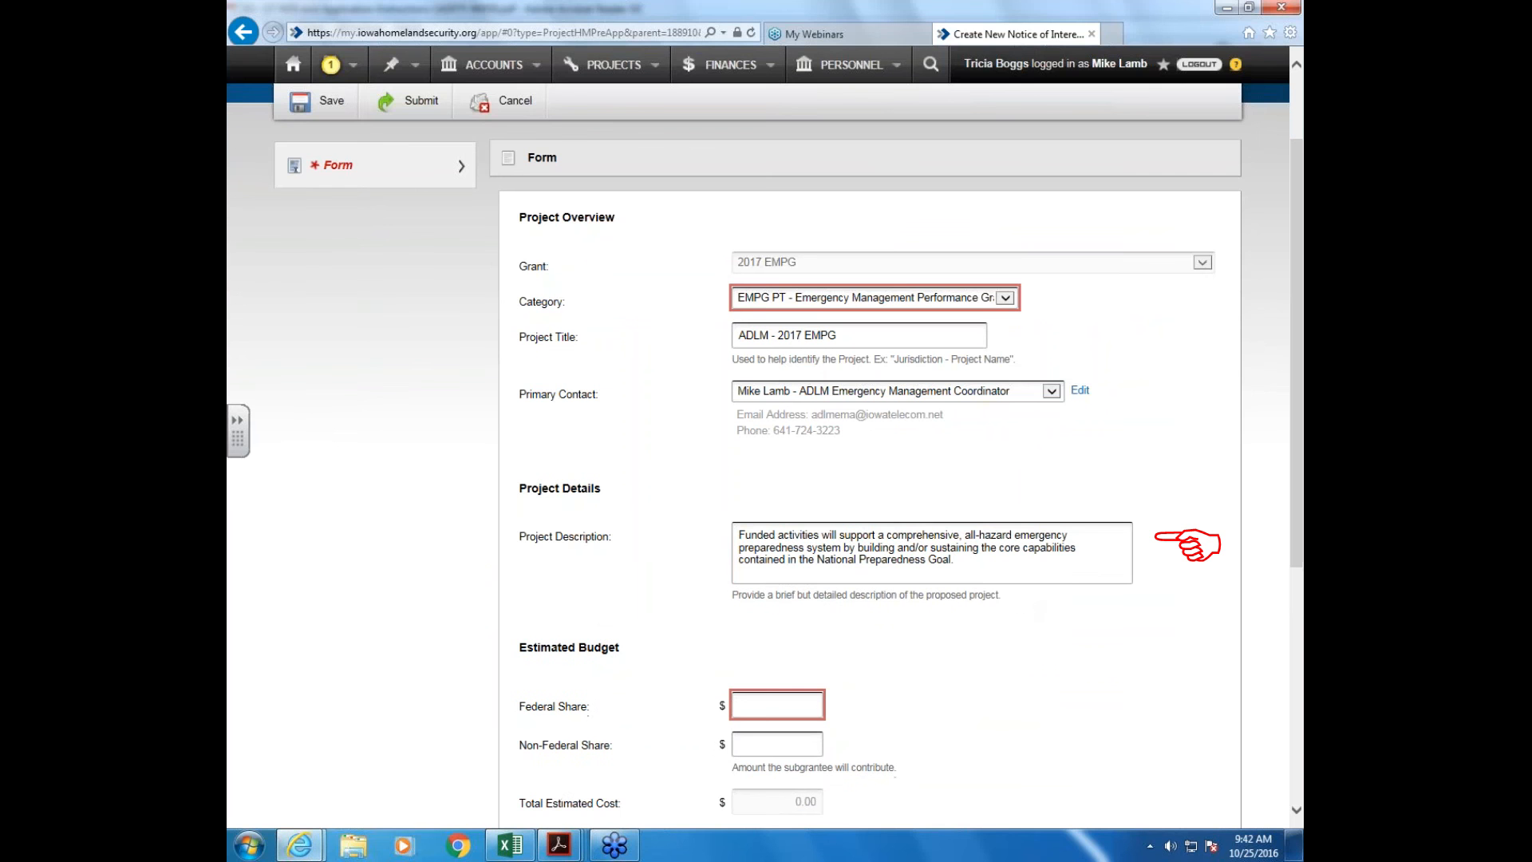
- Enter 38,000 as the federal share in the estimated budget of the notice of interest
{"action": "left_click", "coordinate": [769, 702]}
{"action": "scroll", "coordinate": [904, 662], "scroll_direction": "down", "scroll_amount": 3}
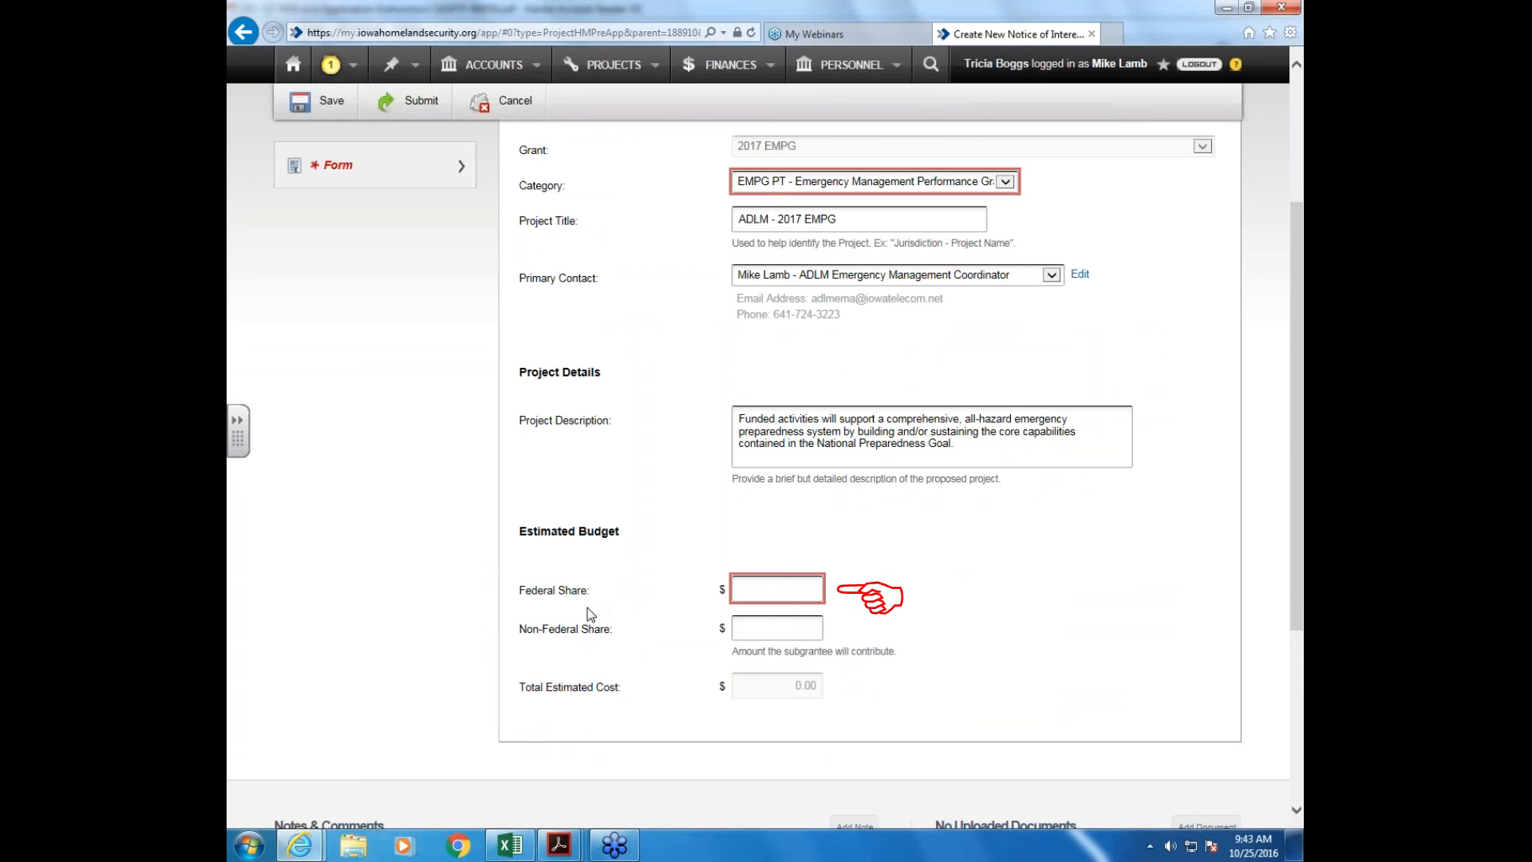
{"action": "left_click", "coordinate": [808, 584]}
{"action": "type", "text": "38,000"}
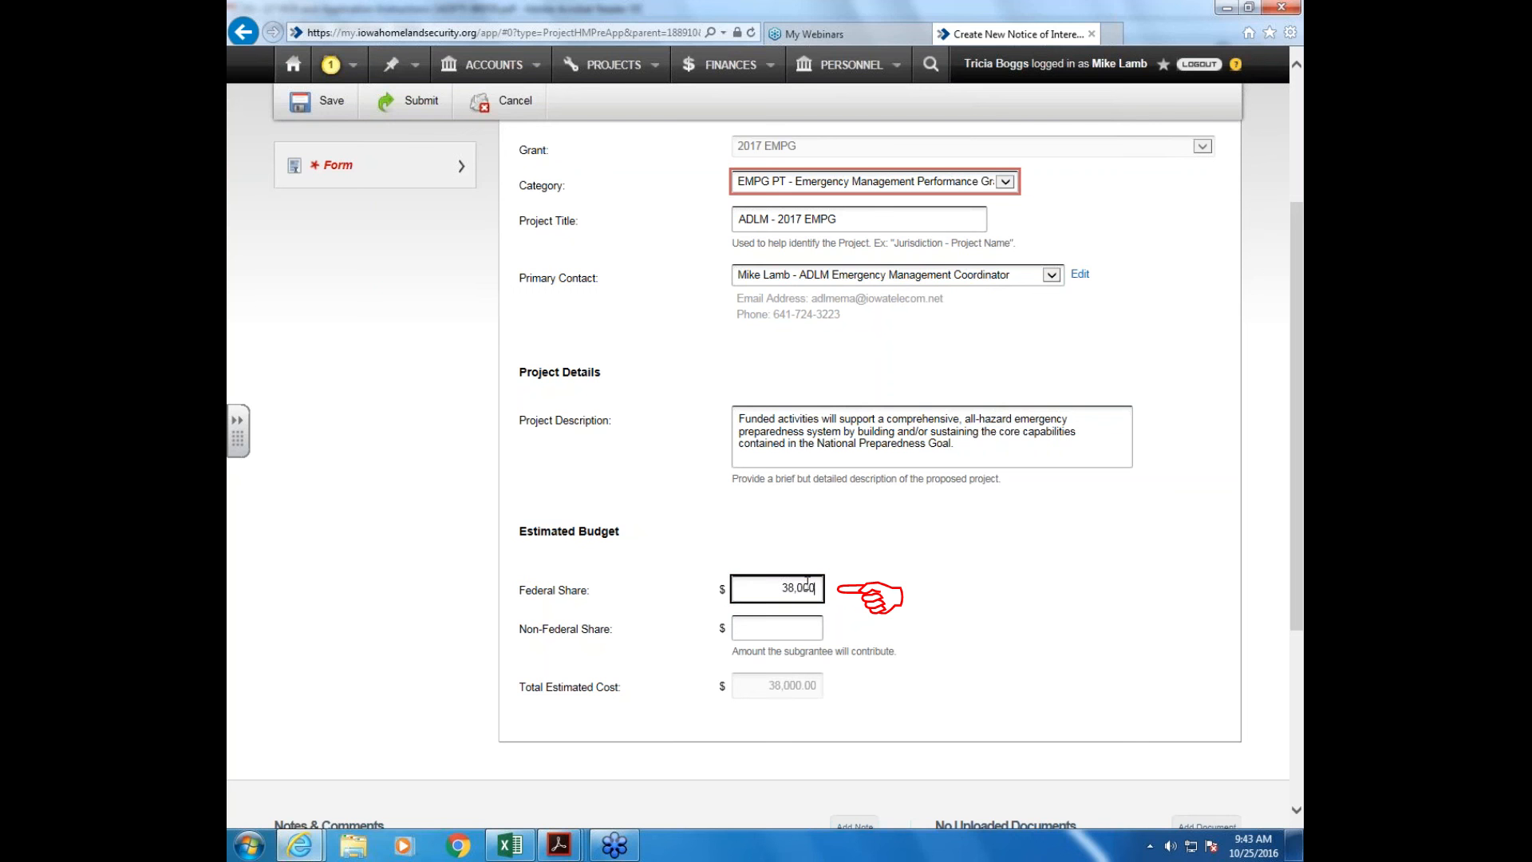
{"action": "left_click", "coordinate": [908, 626]}
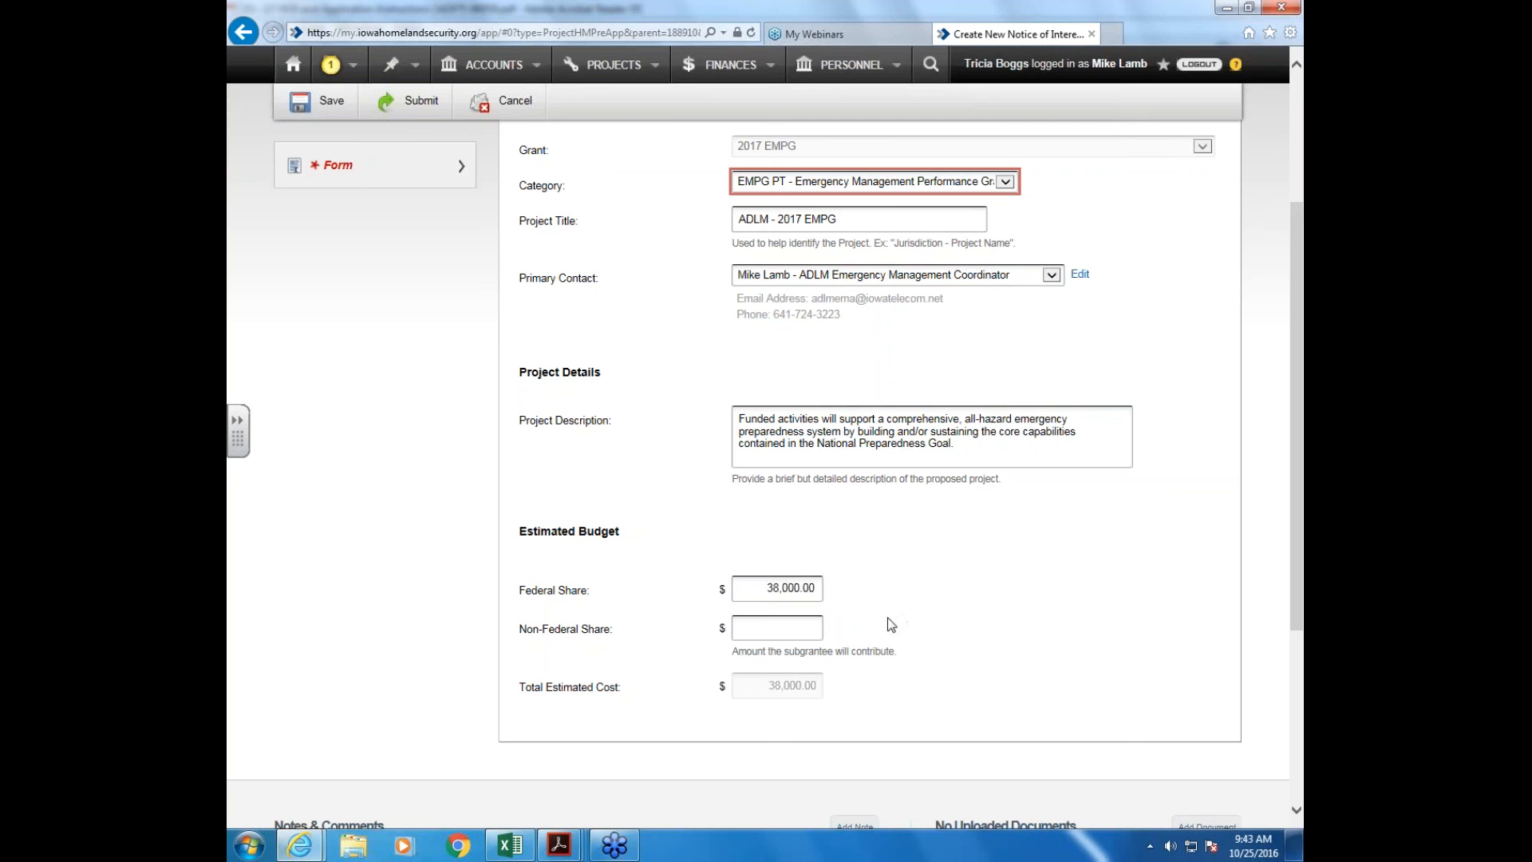
- Set the non-federal share in the estimated budget to 38,000, the same amount as the federal share
{"action": "left_click", "coordinate": [770, 626]}
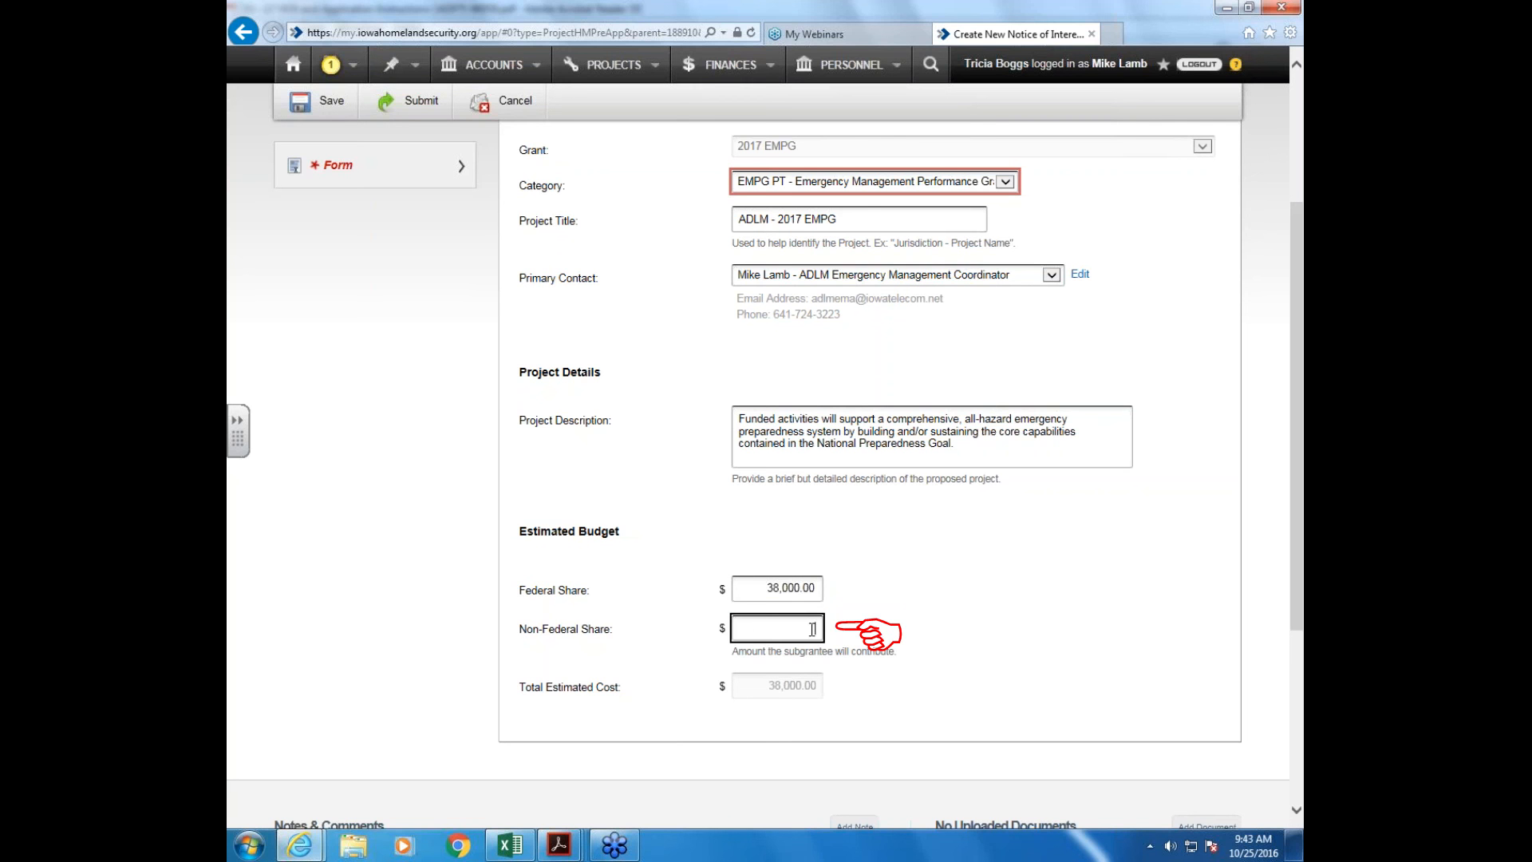
{"action": "type", "text": "38000"}
{"action": "left_click", "coordinate": [866, 624]}
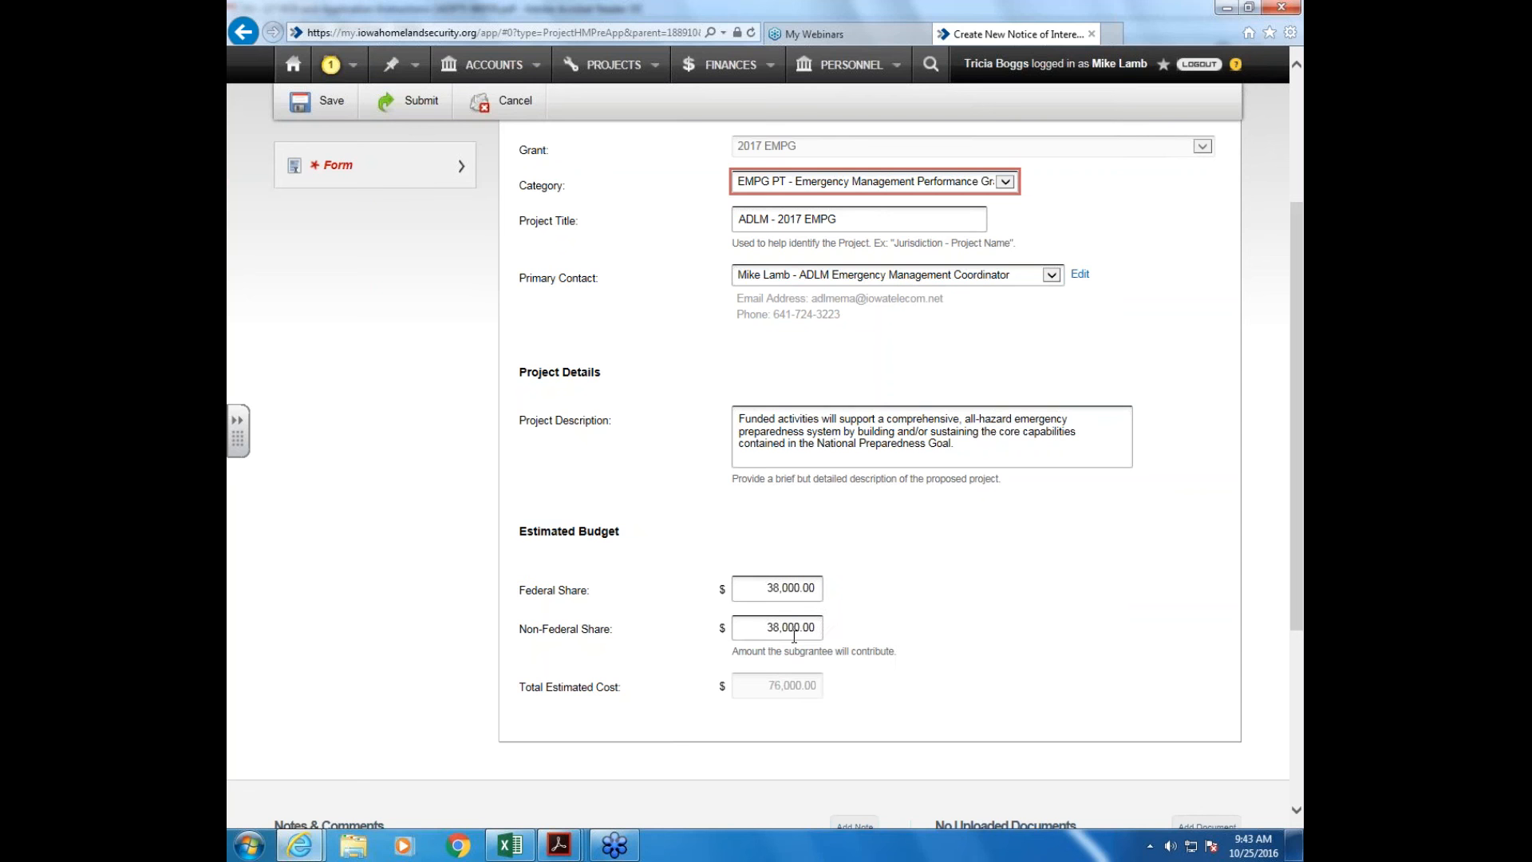
{"action": "left_click_drag", "start_coordinate": [754, 587], "coordinate": [814, 572]}
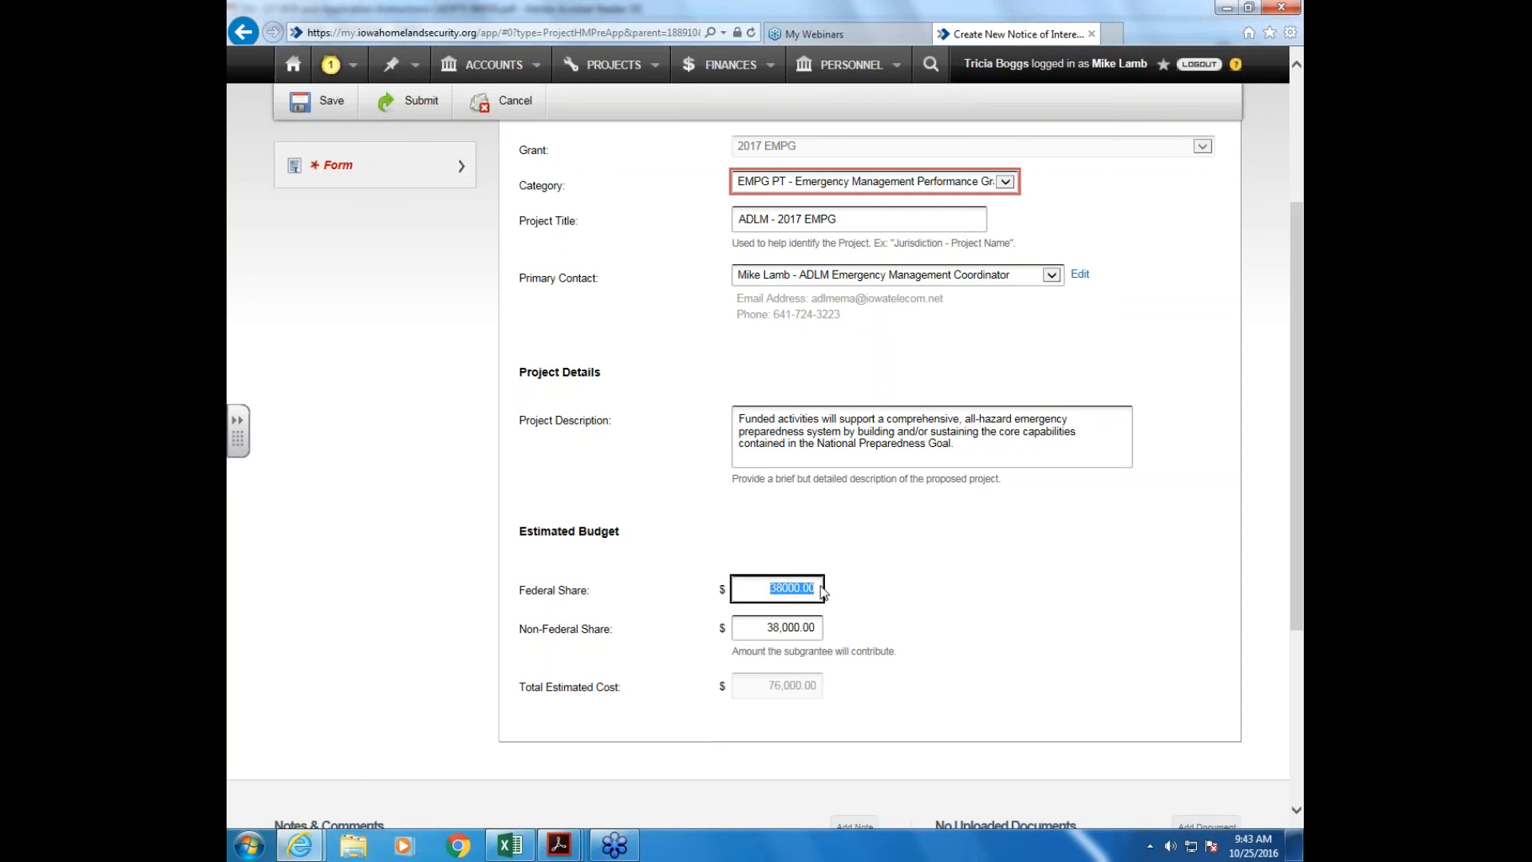
{"action": "left_click_drag", "start_coordinate": [752, 631], "coordinate": [916, 620]}
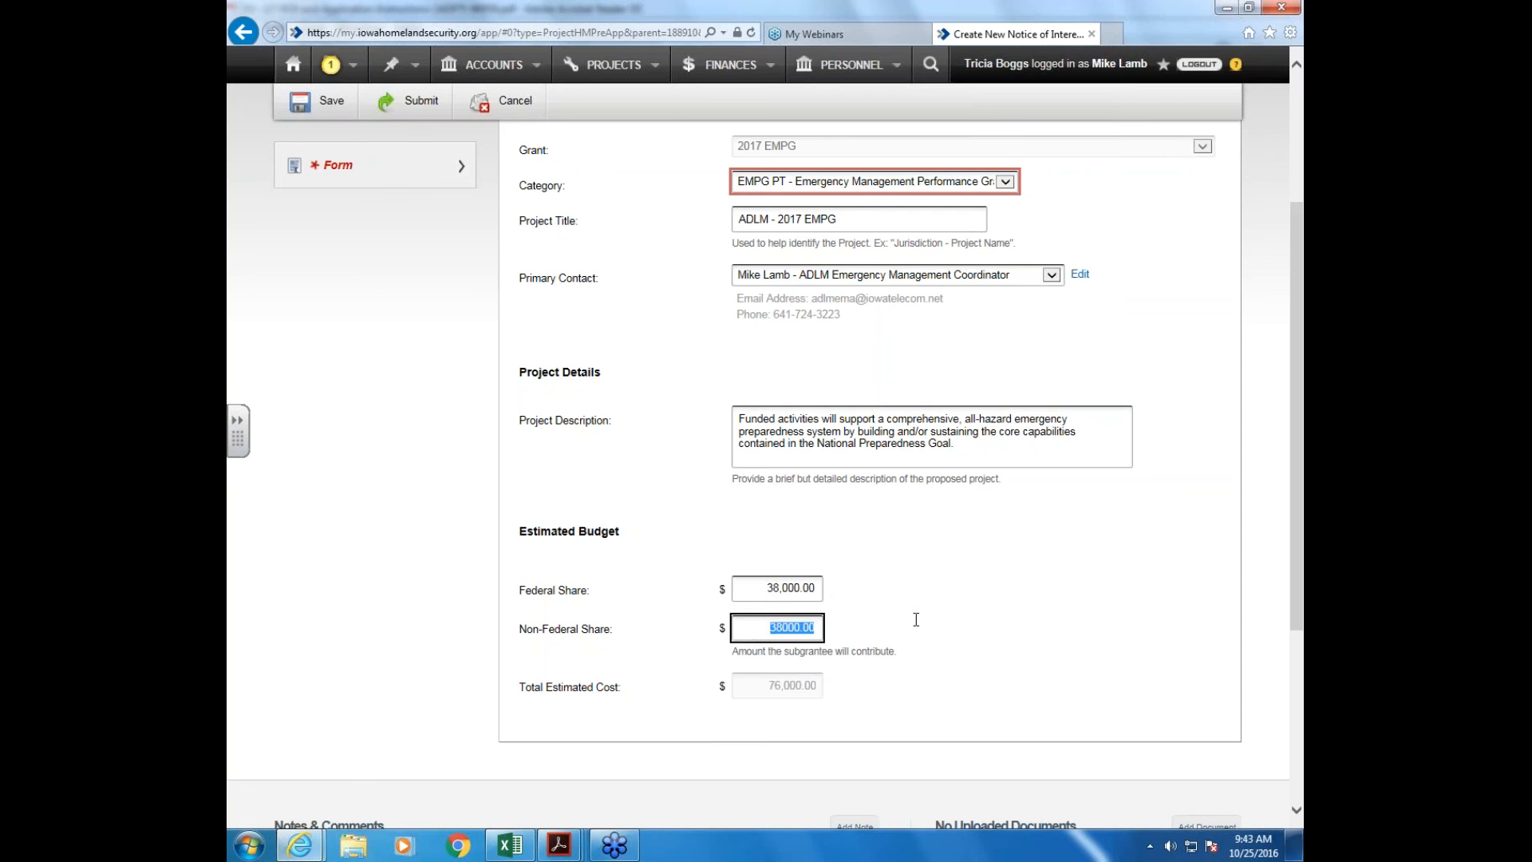
{"action": "left_click", "coordinate": [916, 619]}
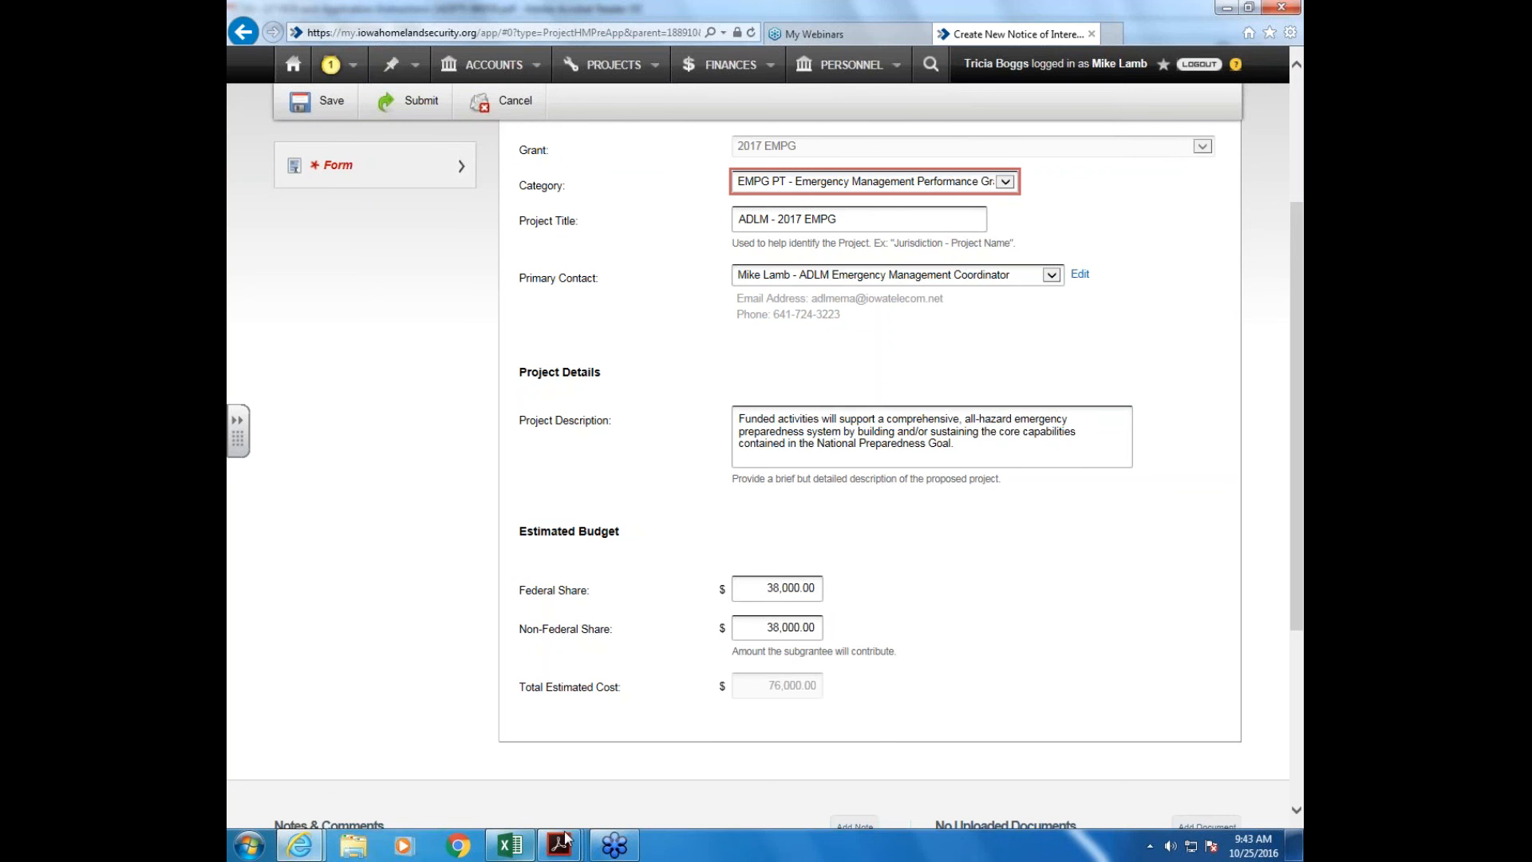
- Switch to Adobe Acrobat Reader to read the budget share, Save and Submit instructions on PDF page 6, and return to the form in Internet Explorer
{"action": "mouse_move", "coordinate": [566, 845]}
{"action": "left_click", "coordinate": [746, 726]}
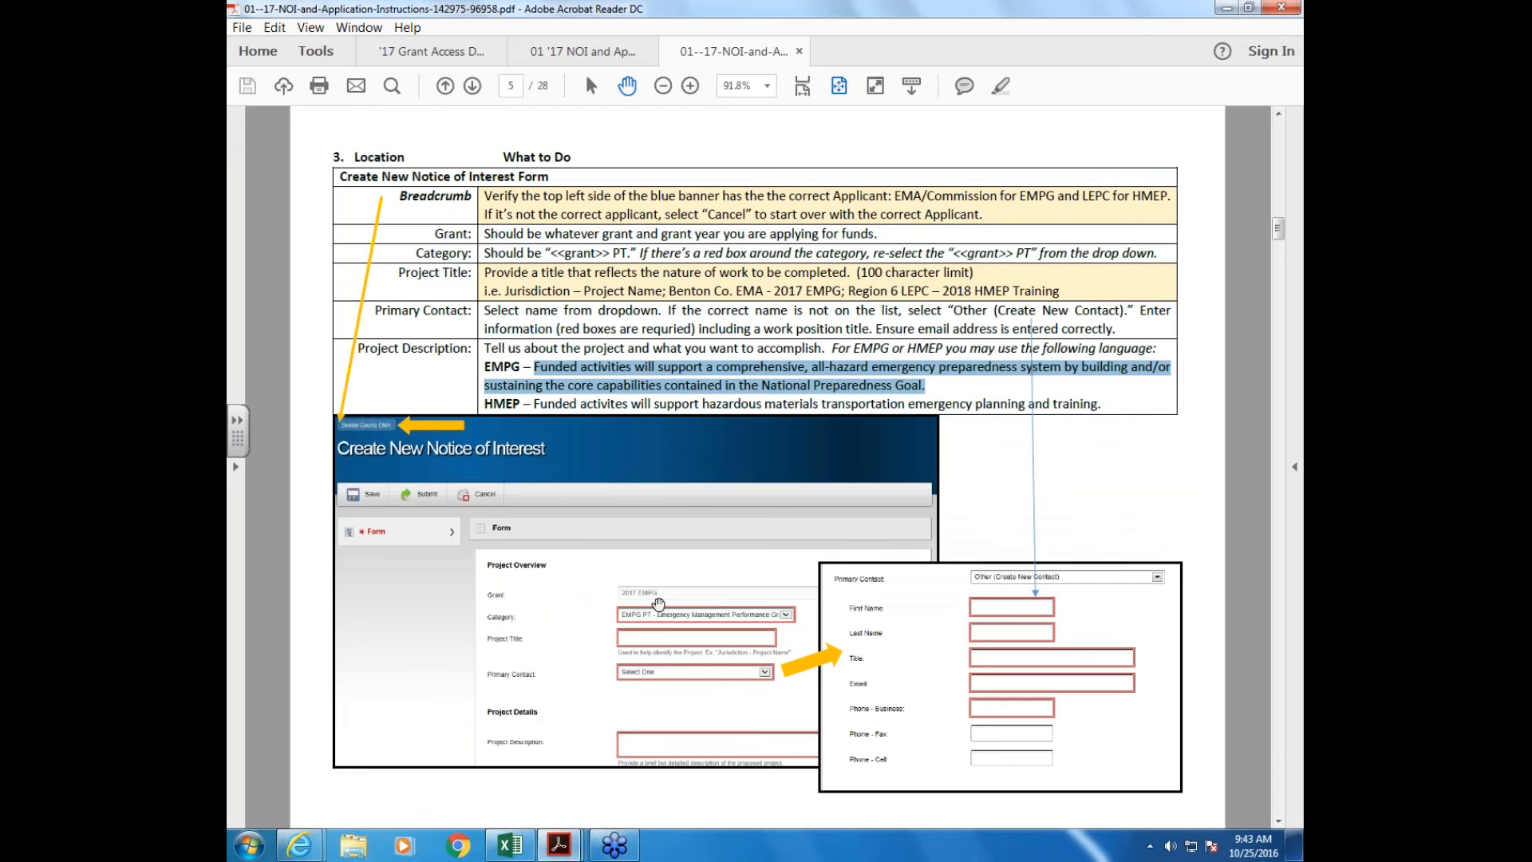
{"action": "scroll", "coordinate": [658, 602], "scroll_direction": "down", "scroll_amount": 2}
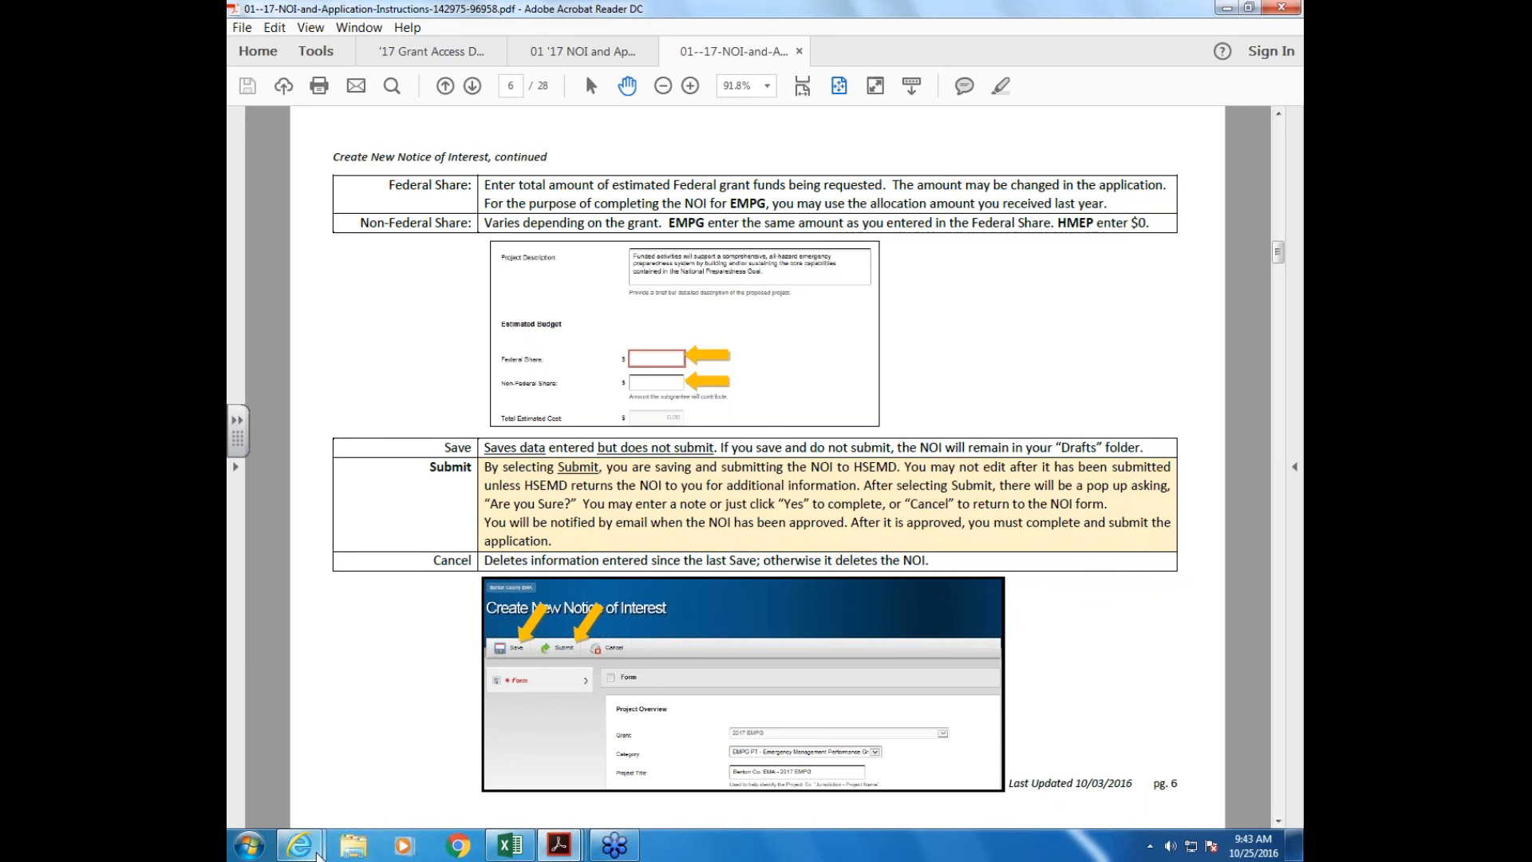
{"action": "mouse_move", "coordinate": [300, 845]}
{"action": "left_click", "coordinate": [453, 753]}
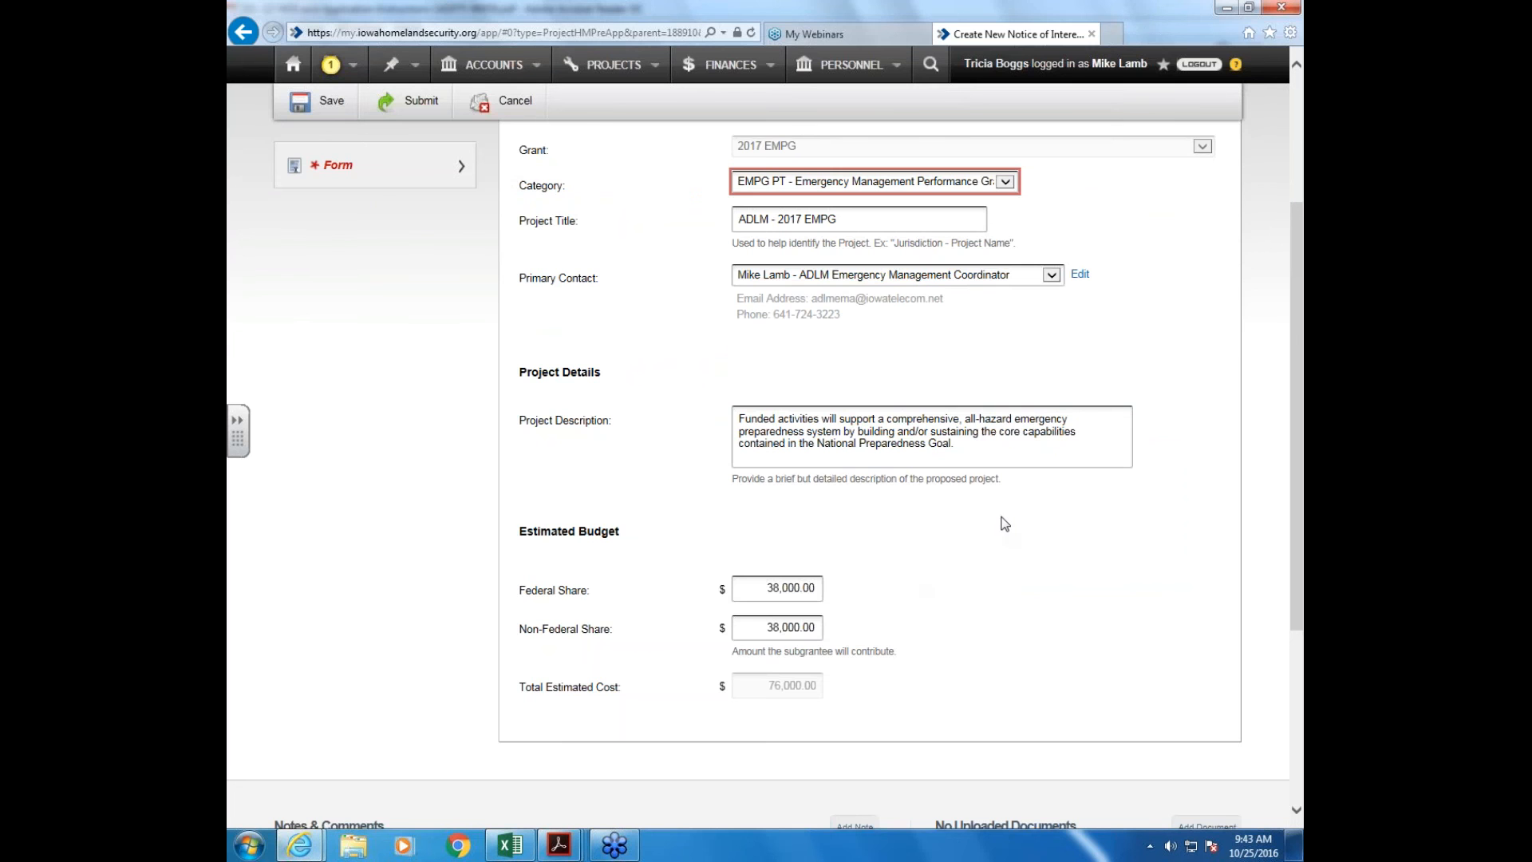
- Save the completed ADLM - 2017 EMPG notice of interest and submit it for approval without leaving a note
{"action": "scroll", "coordinate": [1004, 522], "scroll_direction": "up", "scroll_amount": 3}
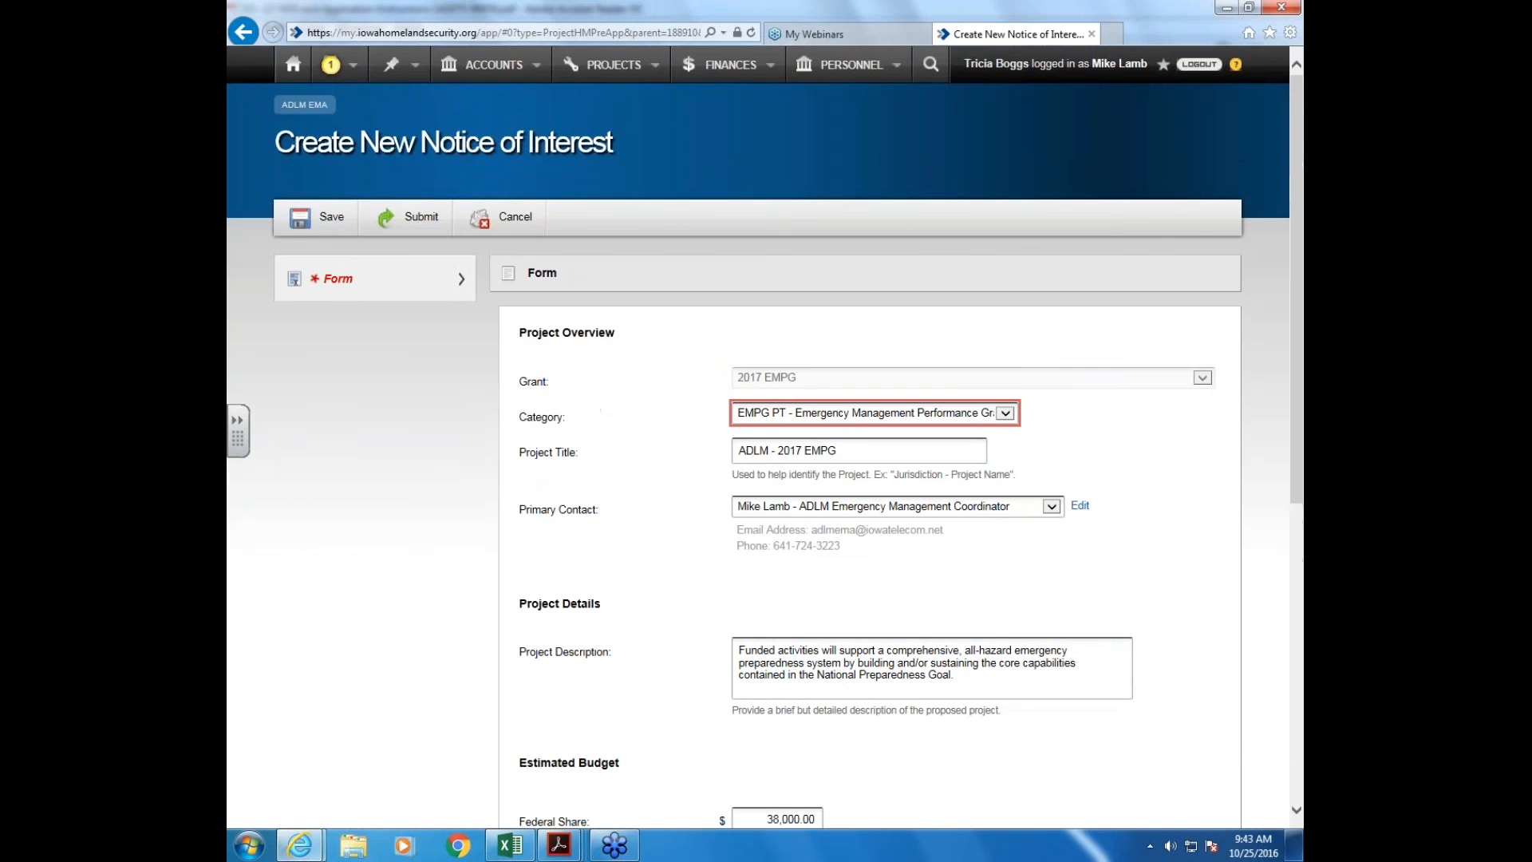
{"action": "left_click", "coordinate": [326, 220]}
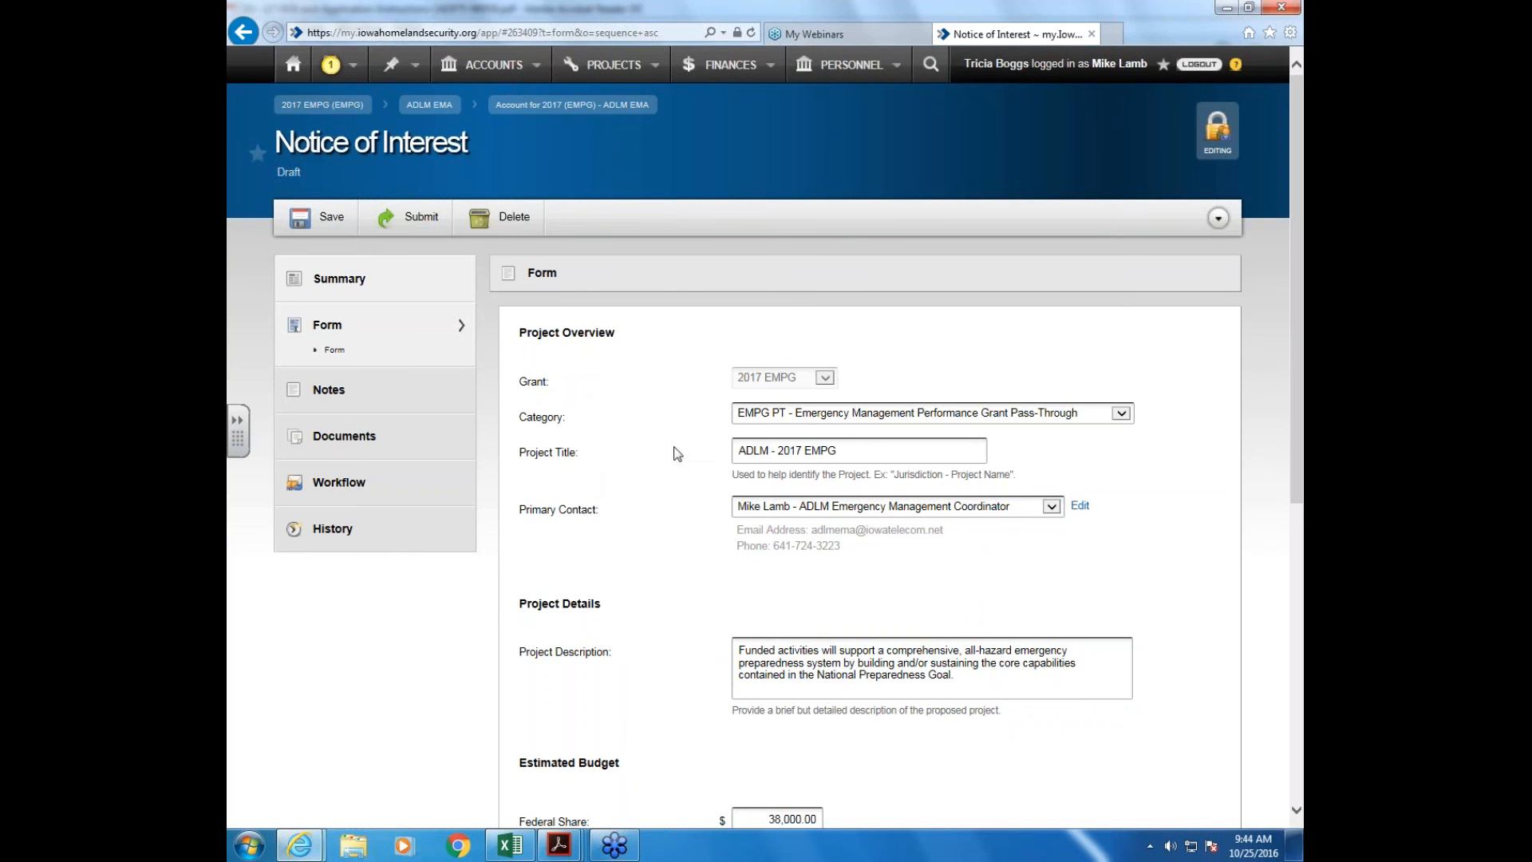
{"action": "left_click", "coordinate": [415, 223]}
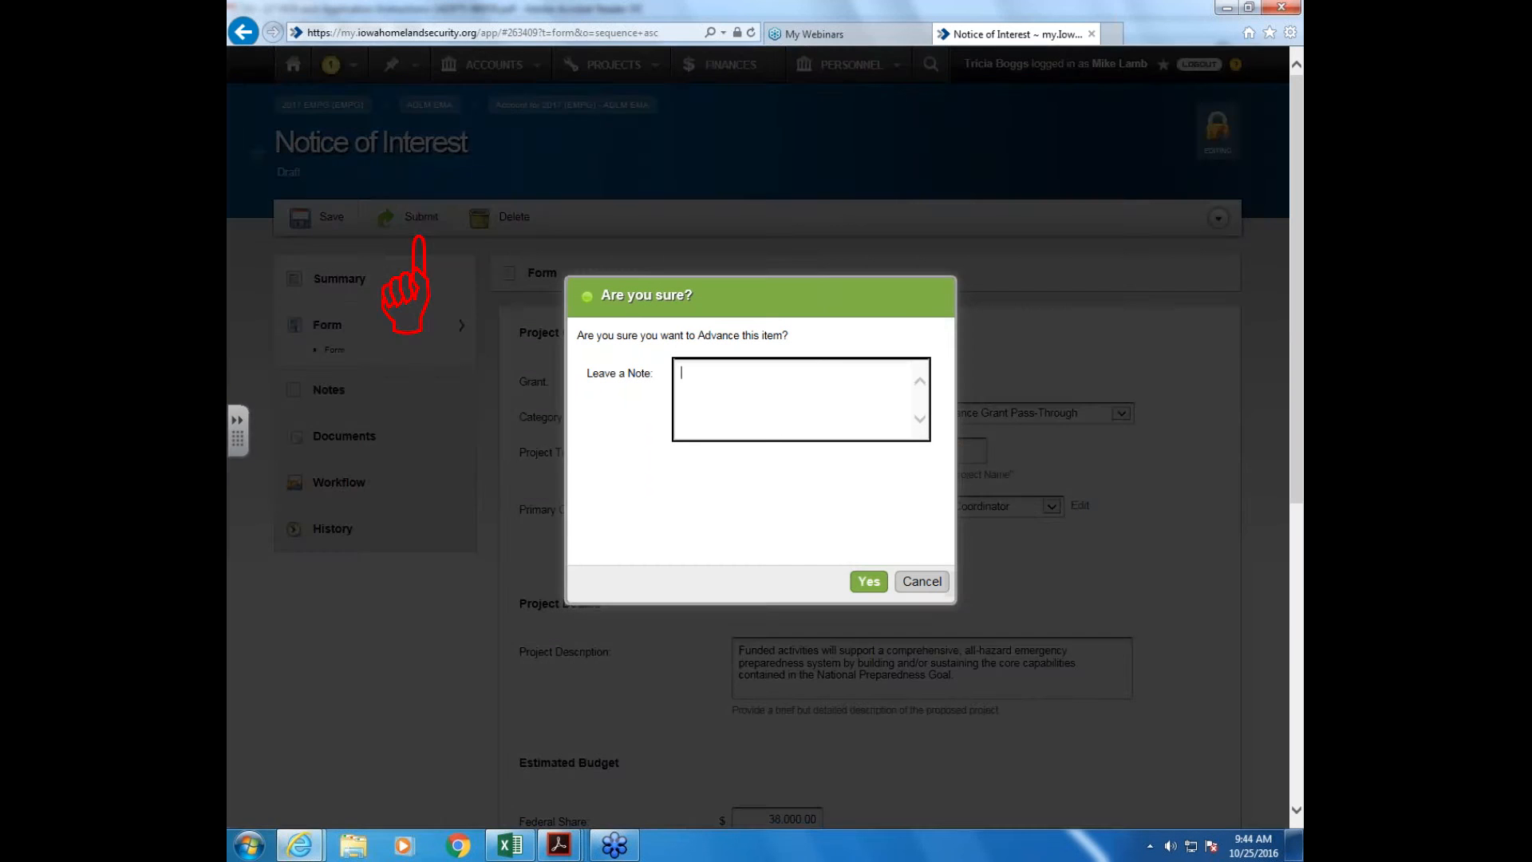
{"action": "left_click", "coordinate": [869, 582]}
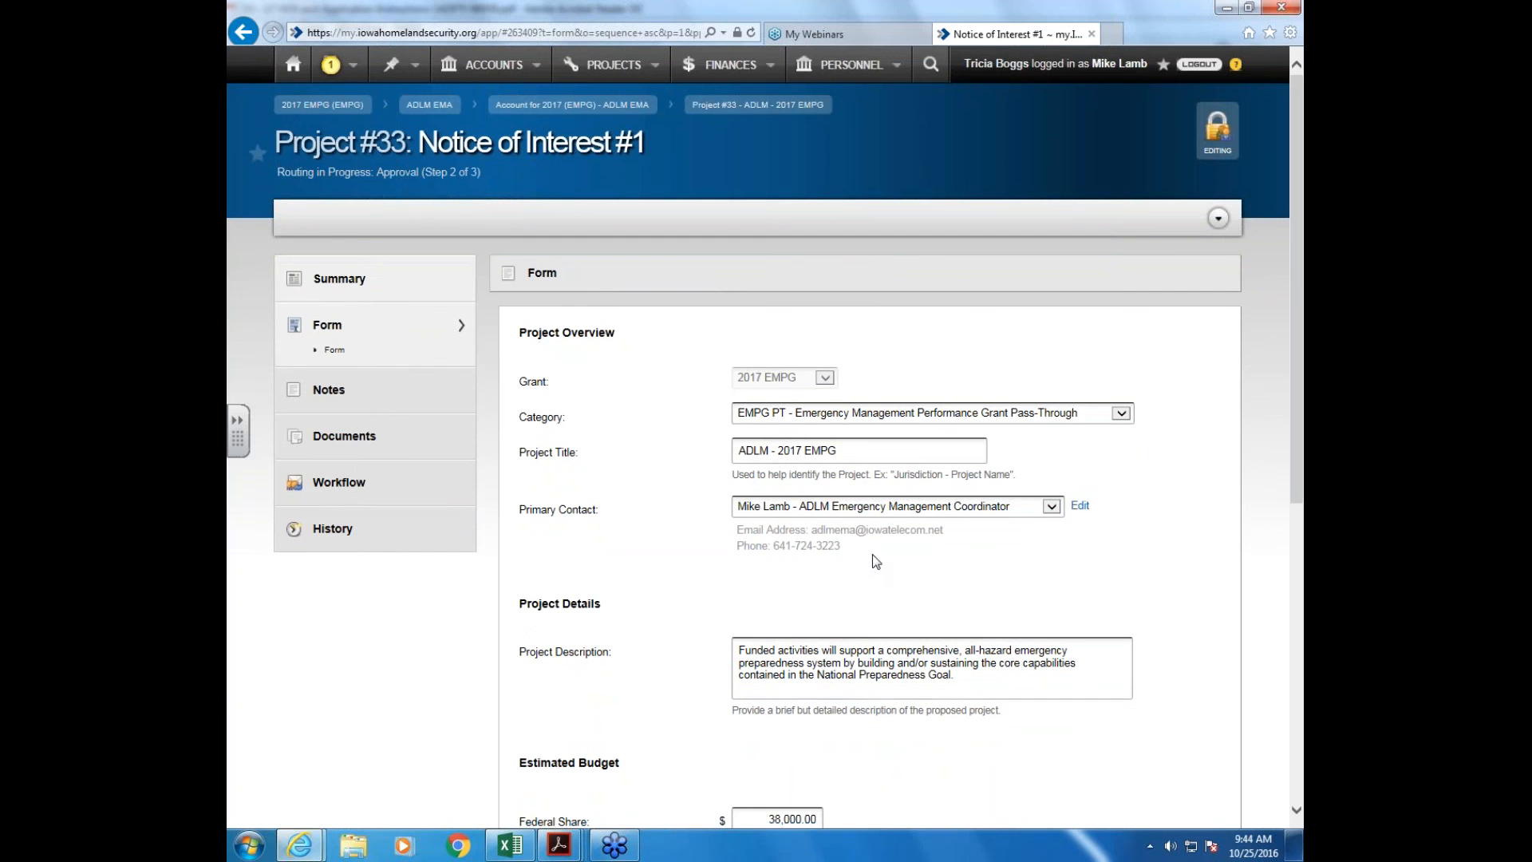
- Check the submitted notice's routing status and its breadcrumb links for applicant, account and project, and log out of the grants portal
{"action": "mouse_move", "coordinate": [309, 177]}
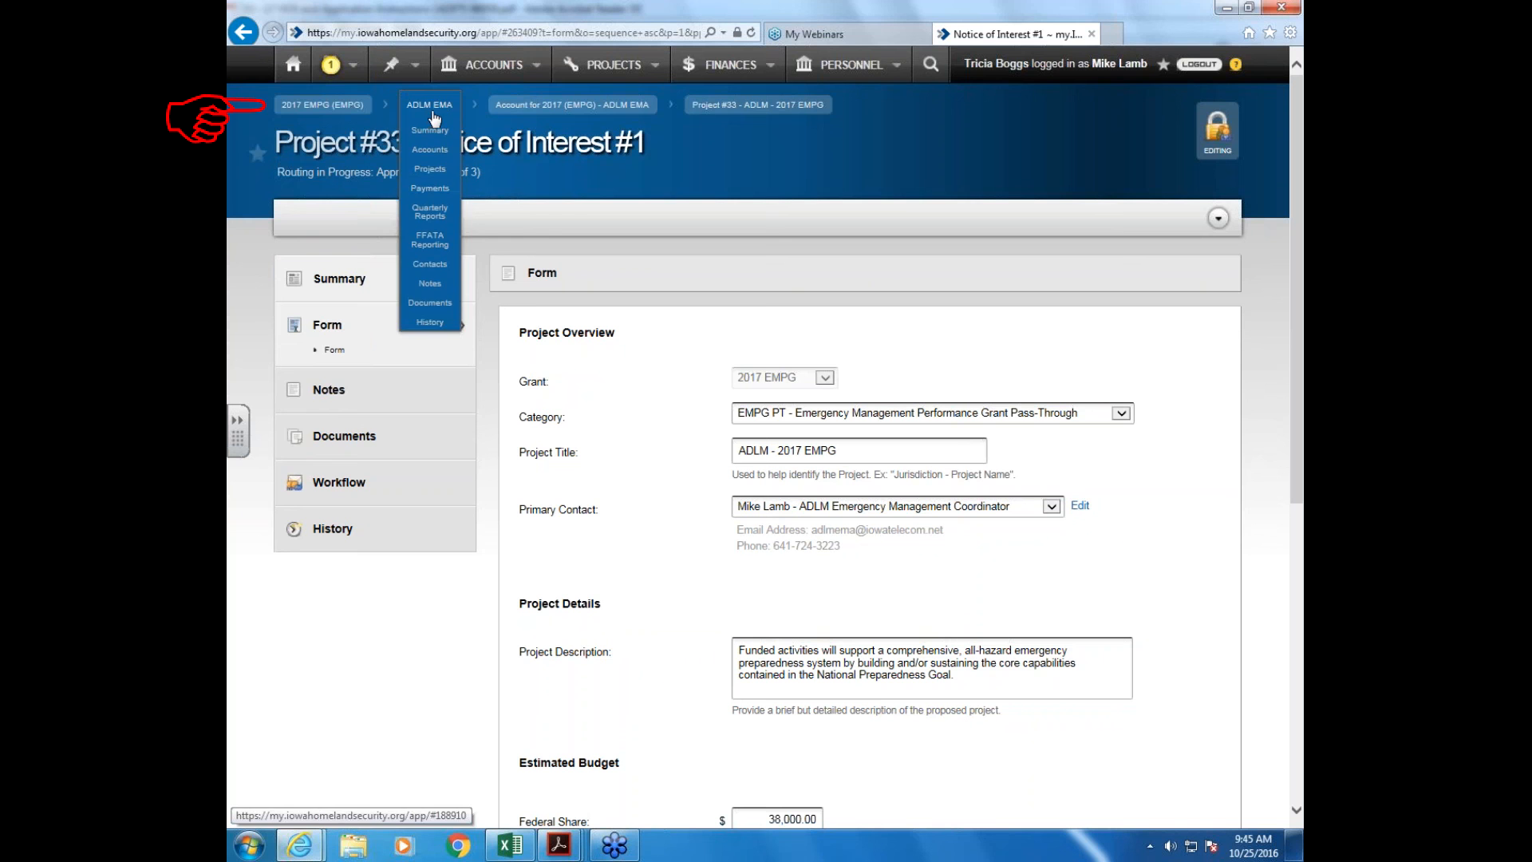
{"action": "mouse_move", "coordinate": [579, 119]}
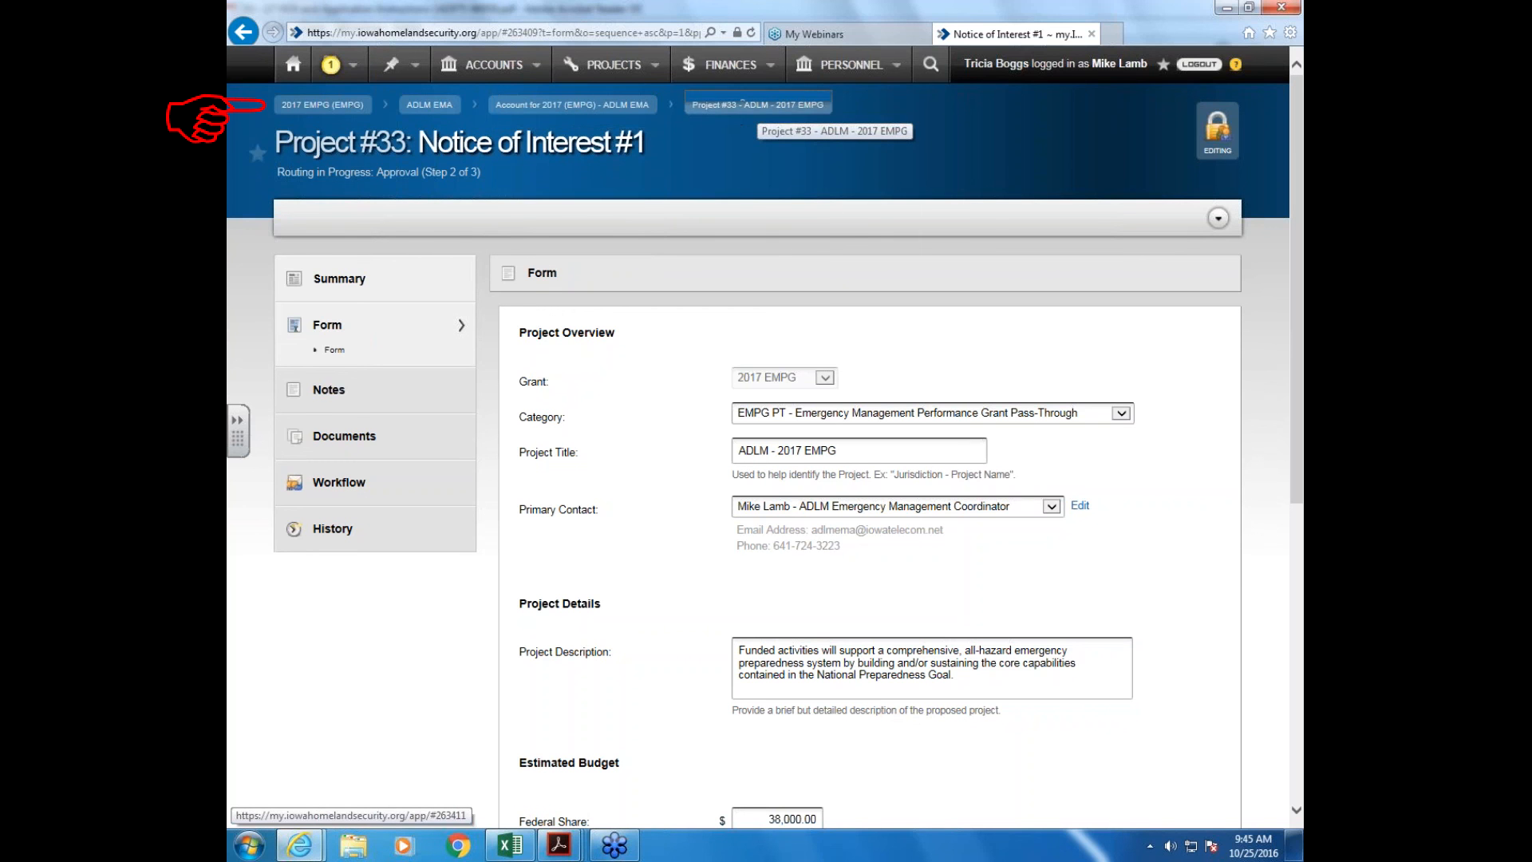
{"action": "mouse_move", "coordinate": [757, 114]}
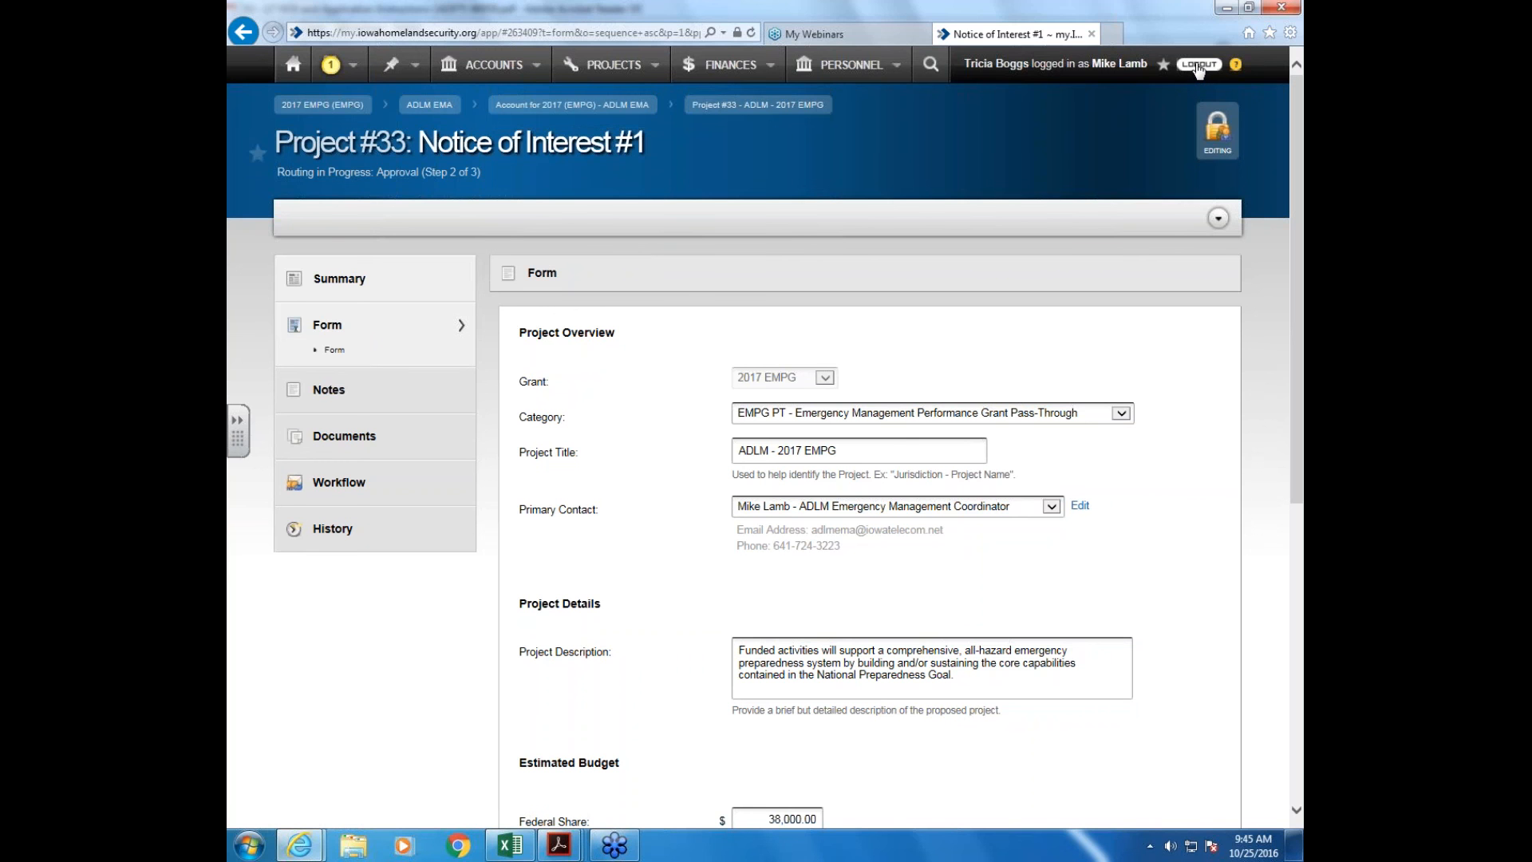
{"action": "left_click", "coordinate": [1199, 64]}
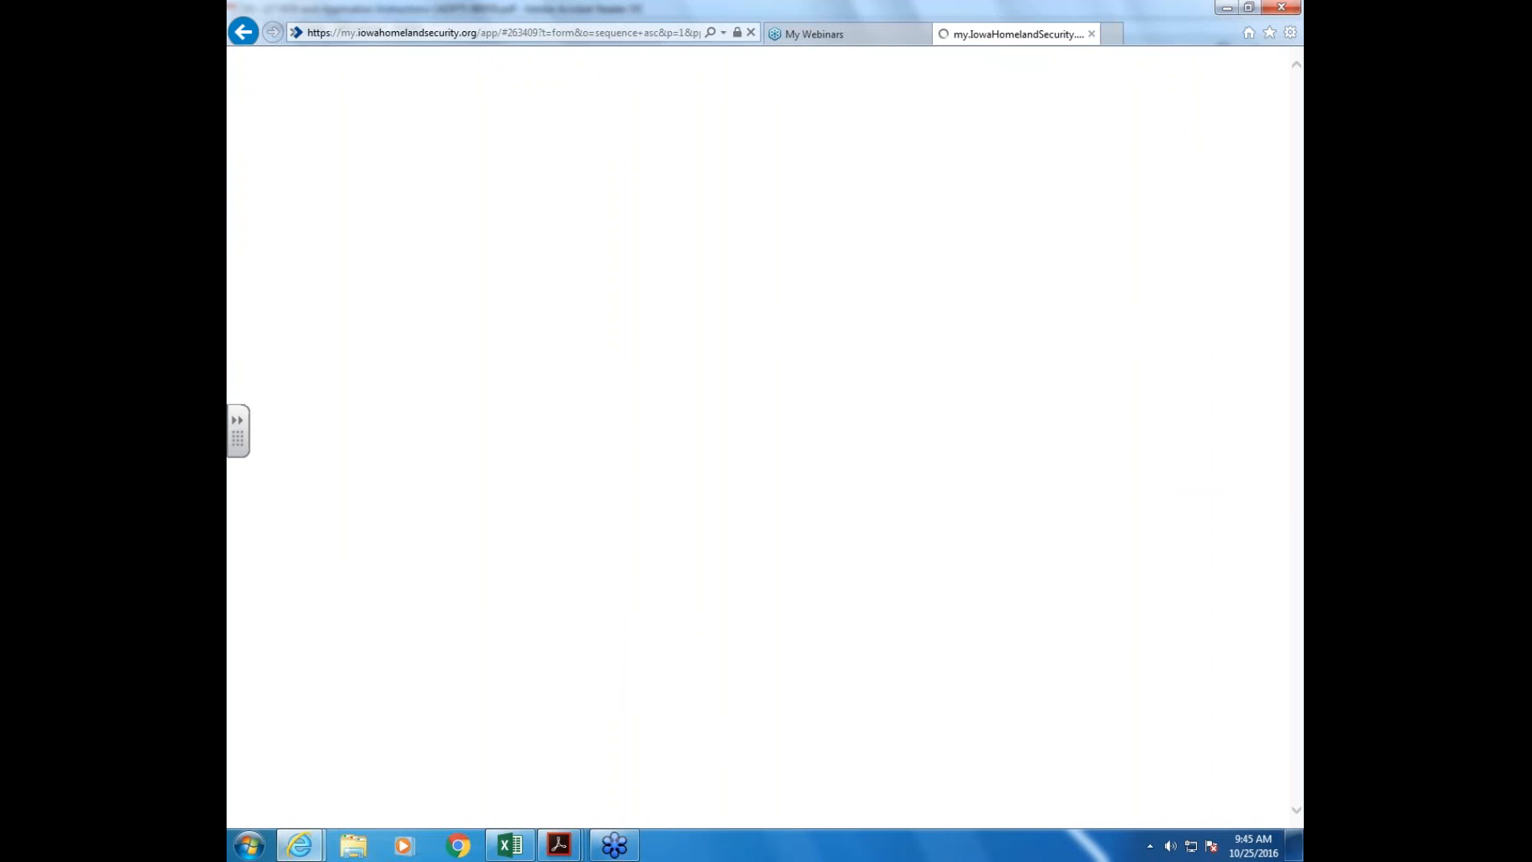